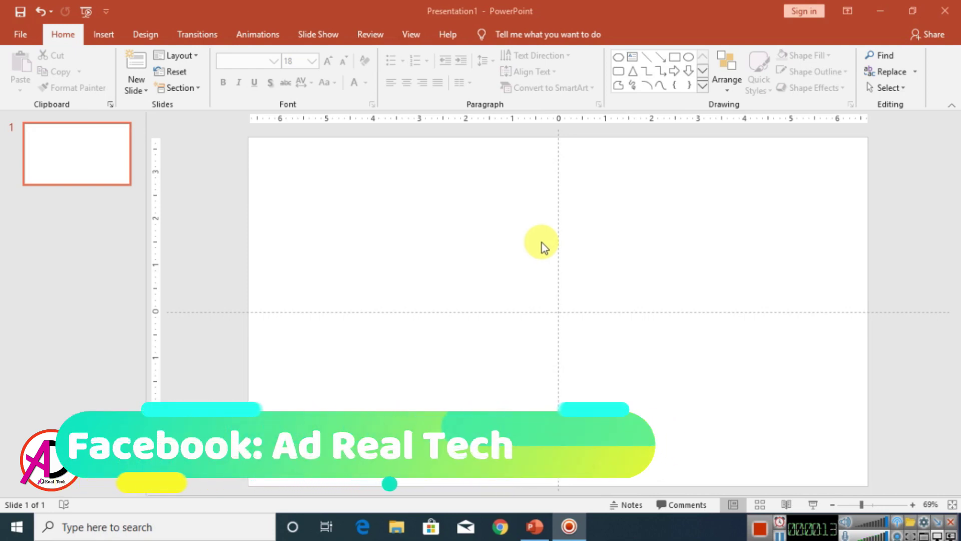
Draw a Flowchart: Preparation hexagon on the slide.
left_click(111, 36)
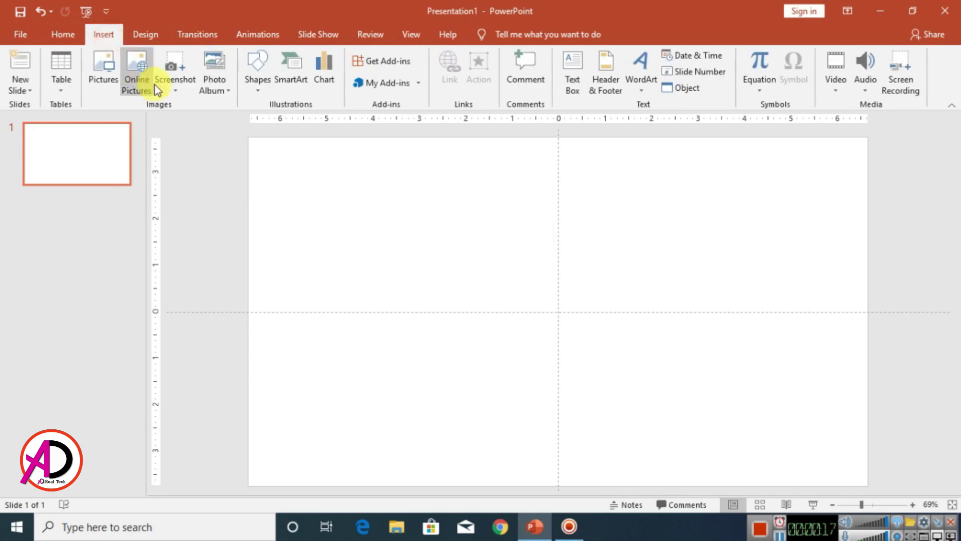
left_click(257, 82)
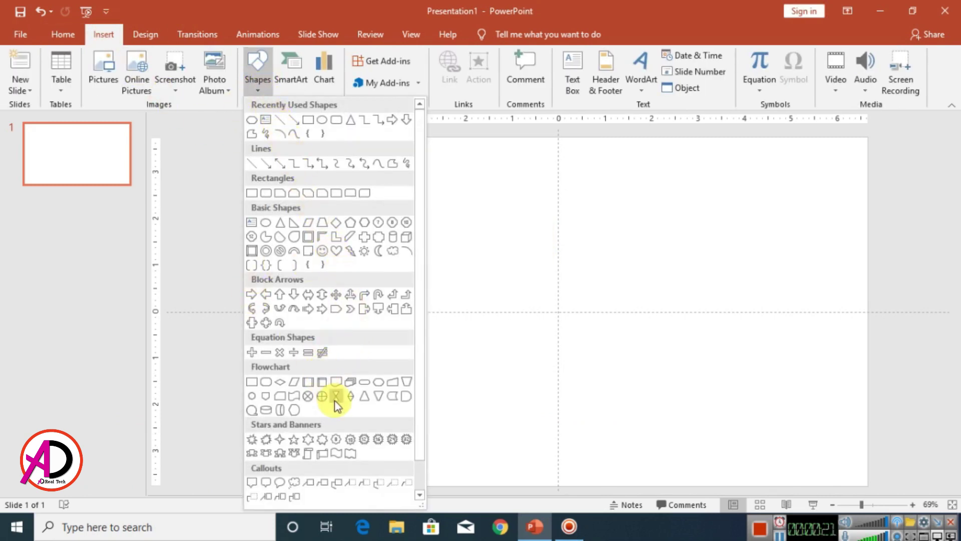
left_click(379, 383)
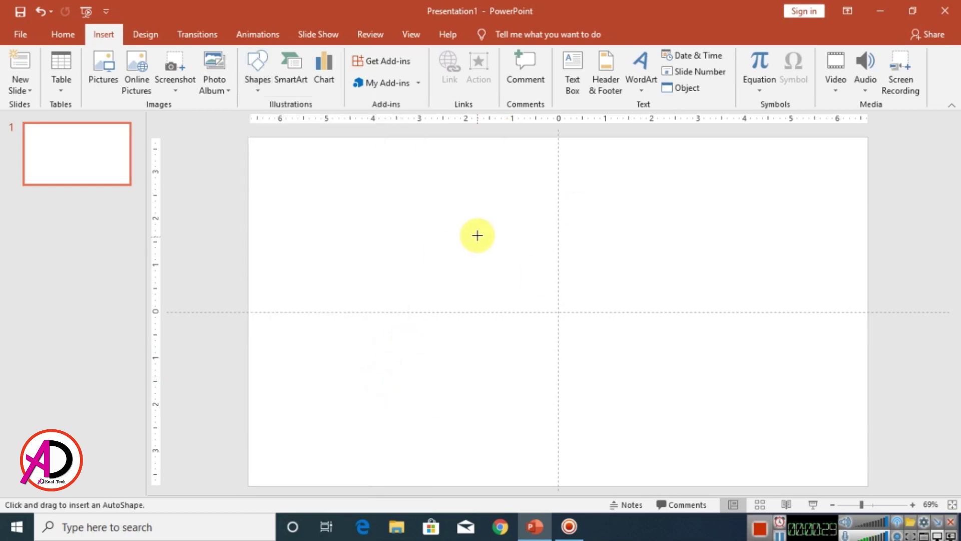
left_click_drag(458, 189, 680, 416)
Centre the hexagon, rotate it 90° to stand point-up, and stretch it to 4.97" by 6.38".
mouse_move(639, 371)
left_mouse_down()
mouse_move(614, 369)
mouse_move(623, 365)
left_mouse_up()
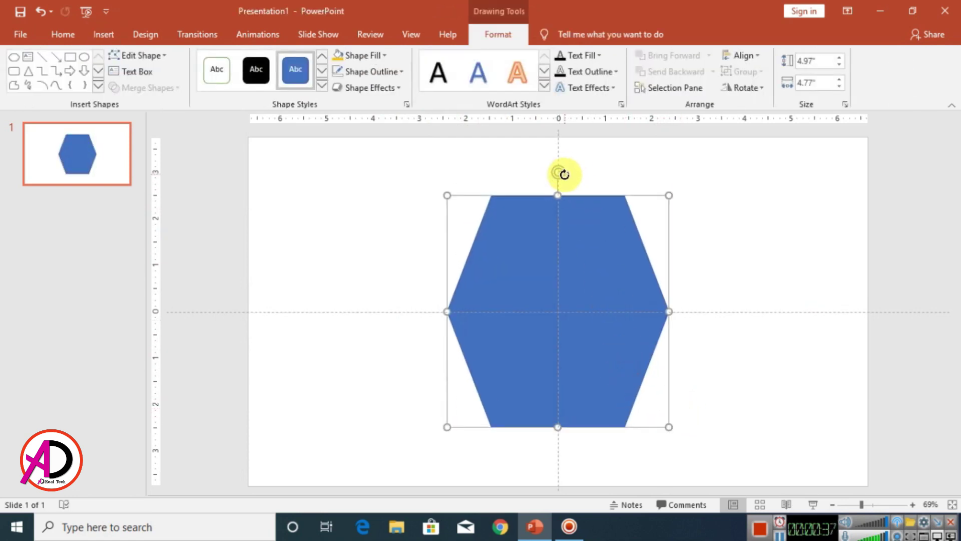
left_click_drag(556, 172, 516, 313)
left_click_drag(559, 424, 558, 471)
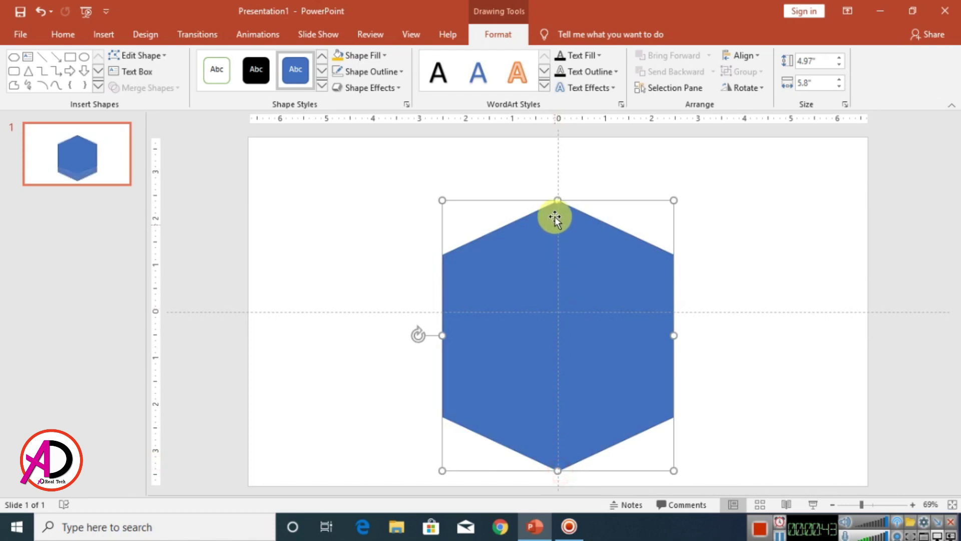
left_click_drag(558, 196, 558, 167)
Set the slide background to a solid black fill, then reselect the hexagon.
left_click(719, 255)
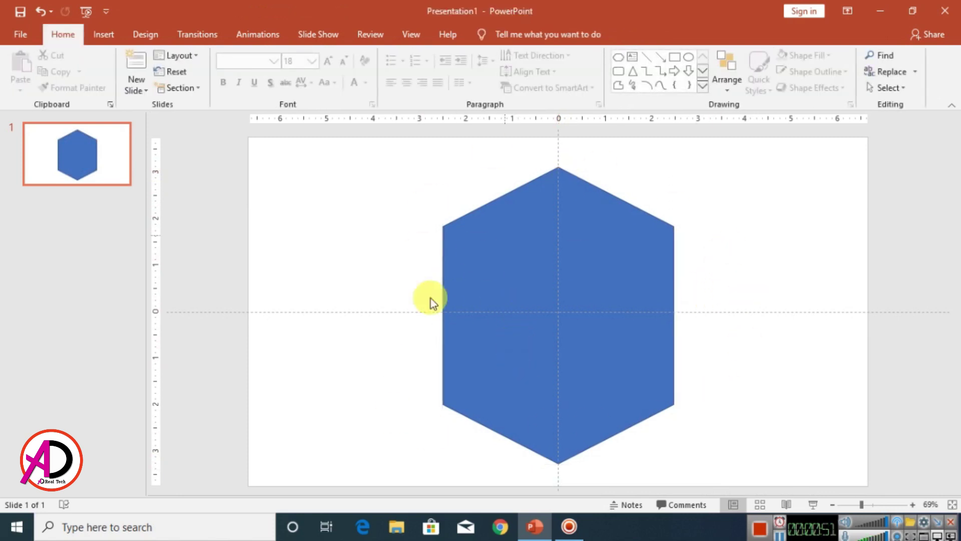
left_click(144, 35)
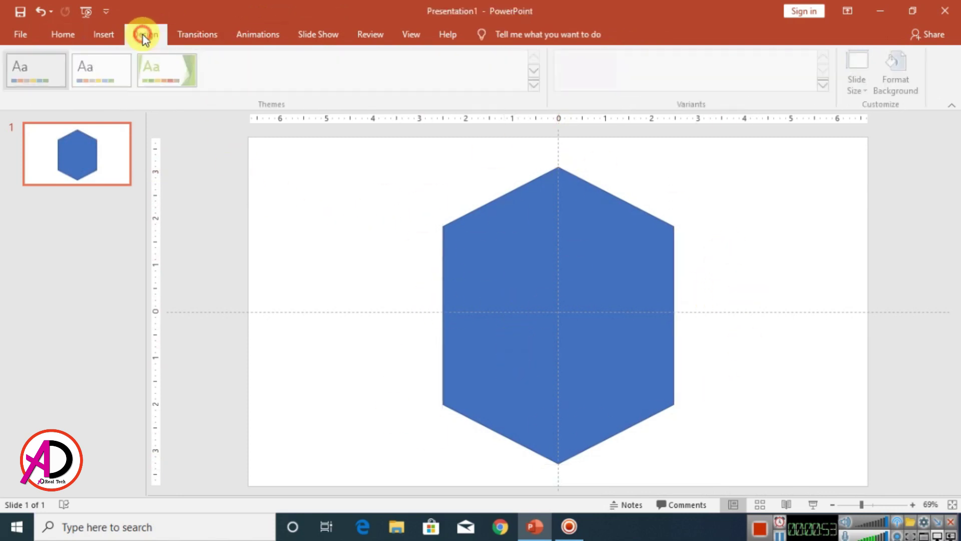
right_click(762, 233)
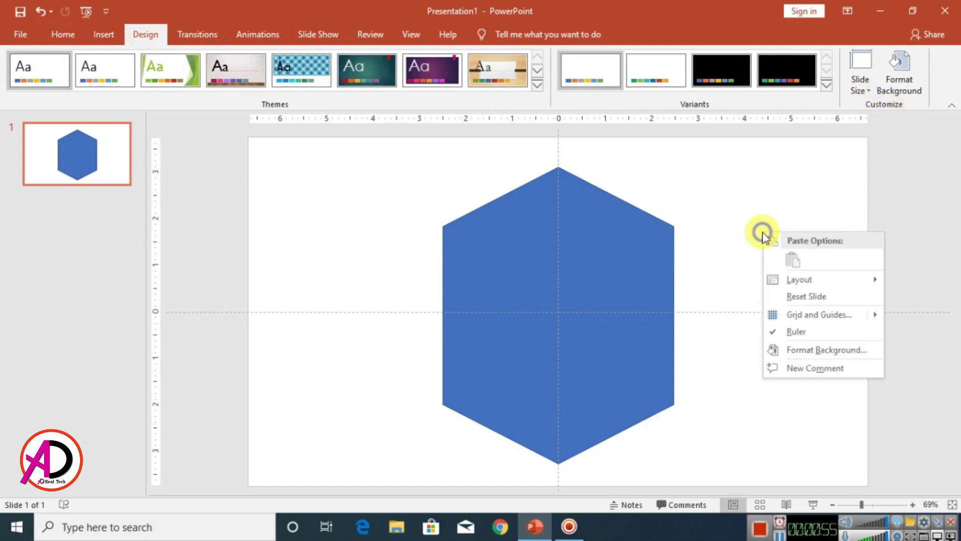
left_click(815, 352)
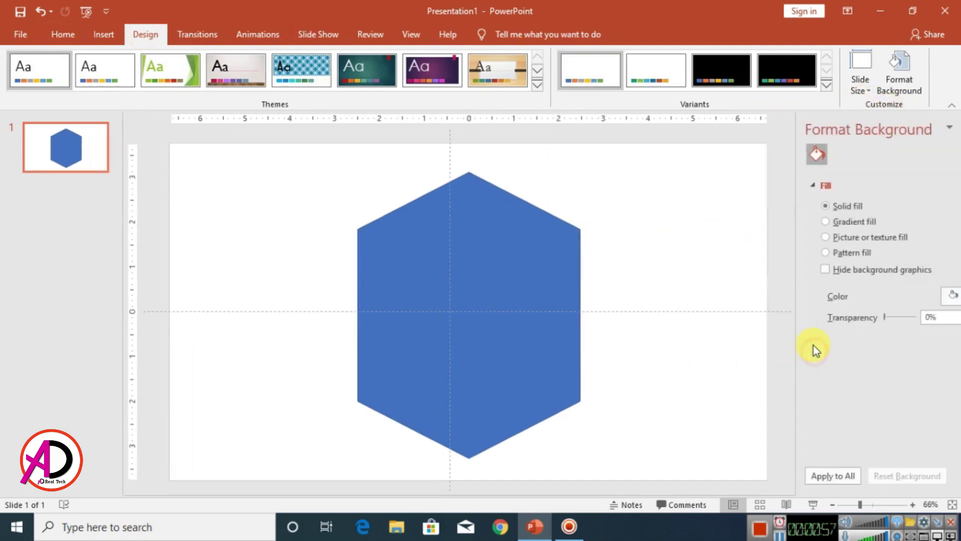
left_click(940, 297)
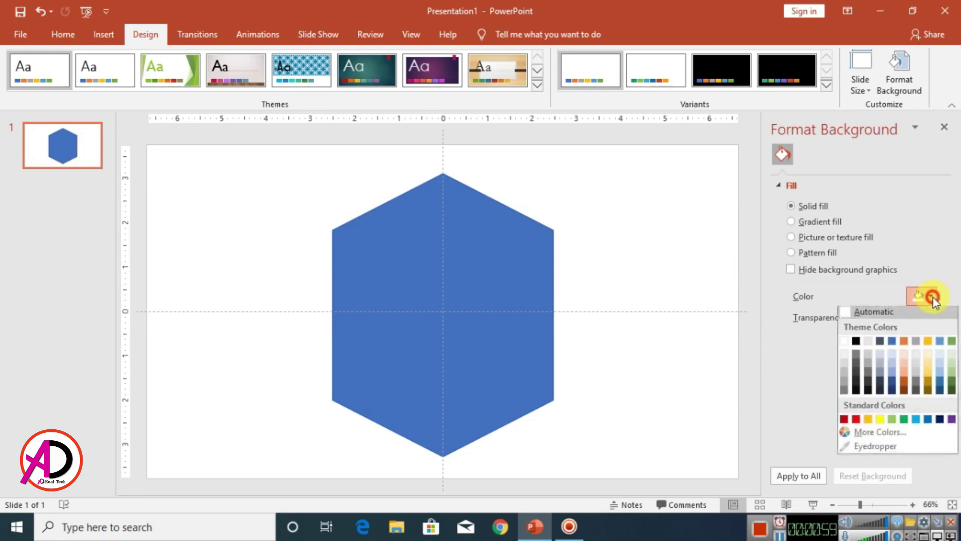
left_click(856, 343)
left_click(678, 228)
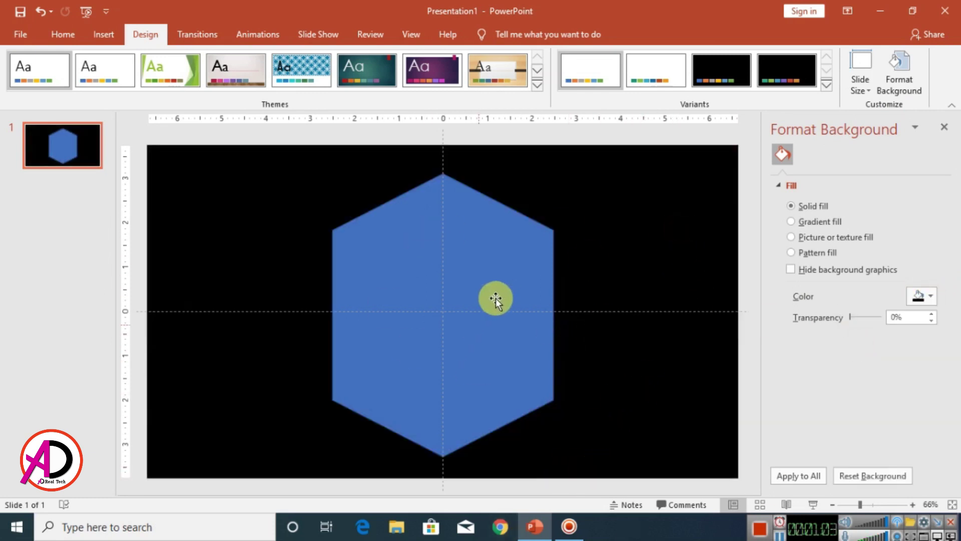
left_click(505, 278)
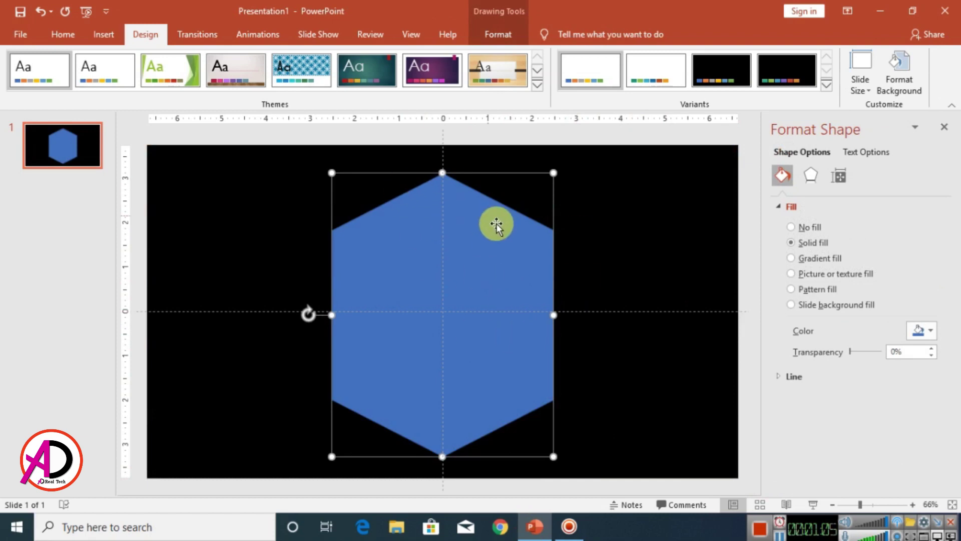
Give the hexagon a black fill and a 3 pt white outline.
left_click(494, 34)
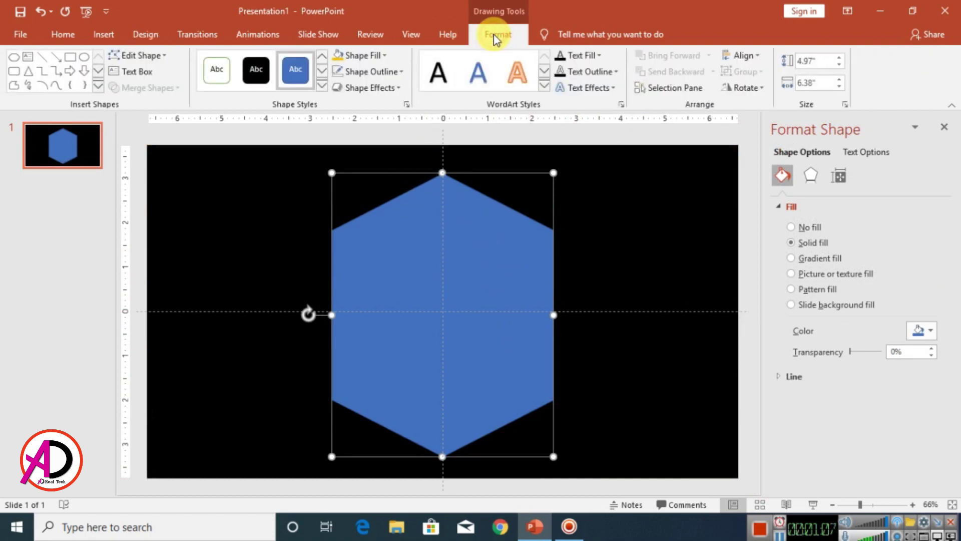
left_click(356, 56)
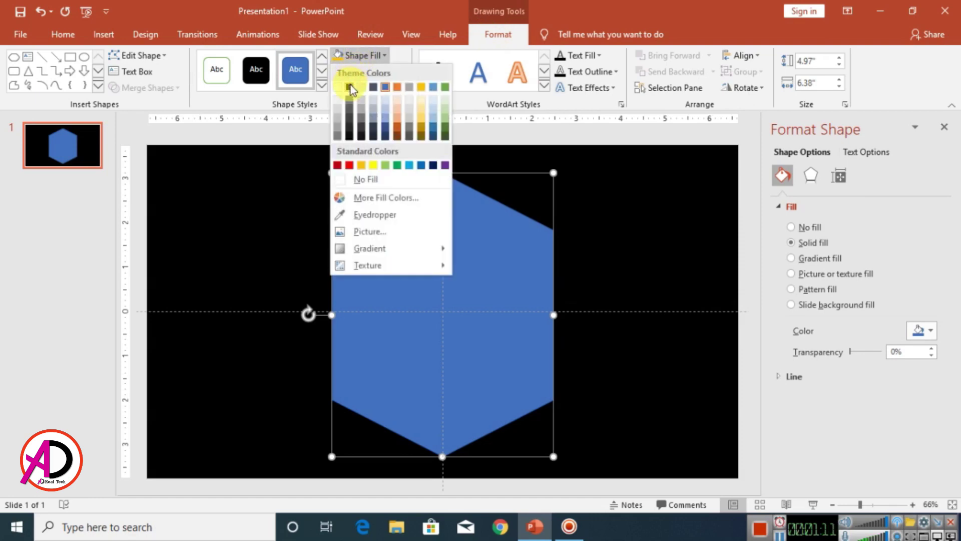
left_click(350, 88)
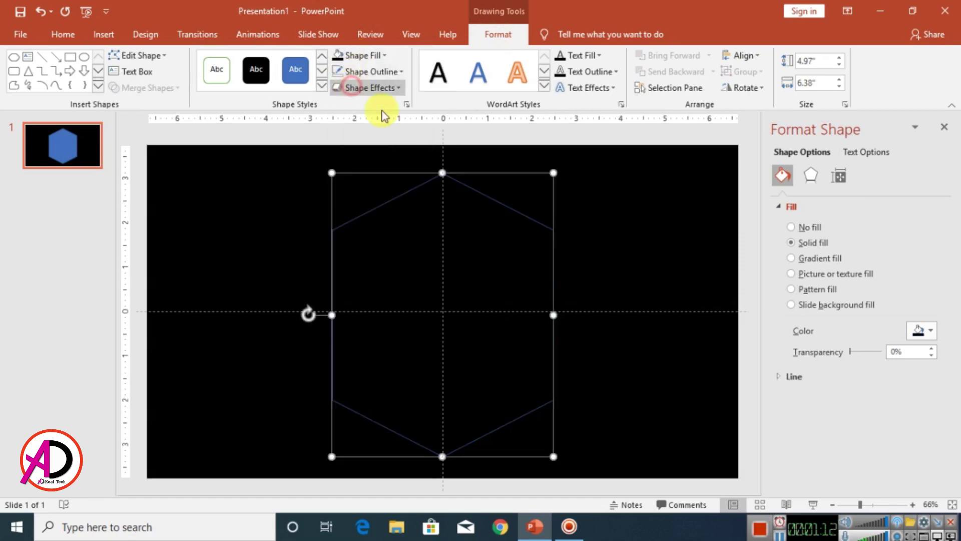
left_click(379, 73)
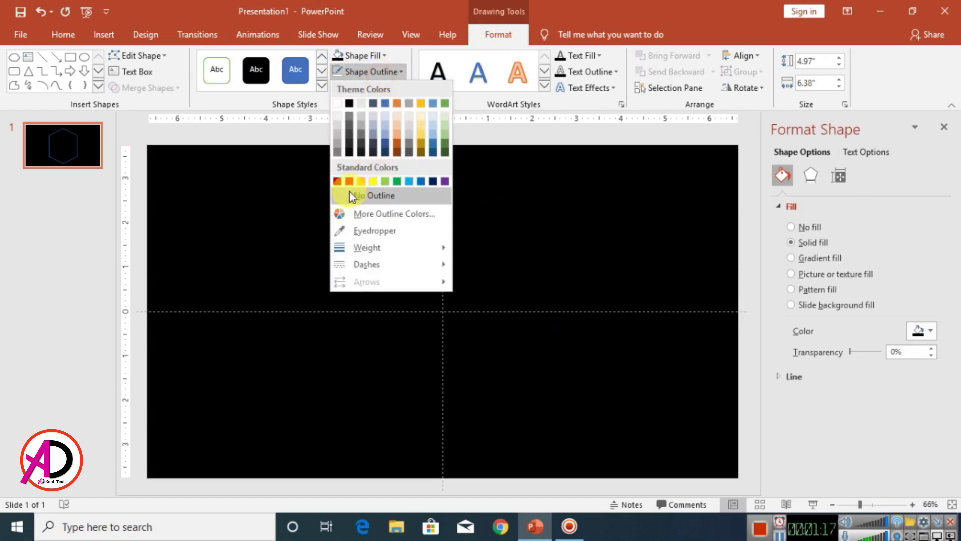
left_click(338, 103)
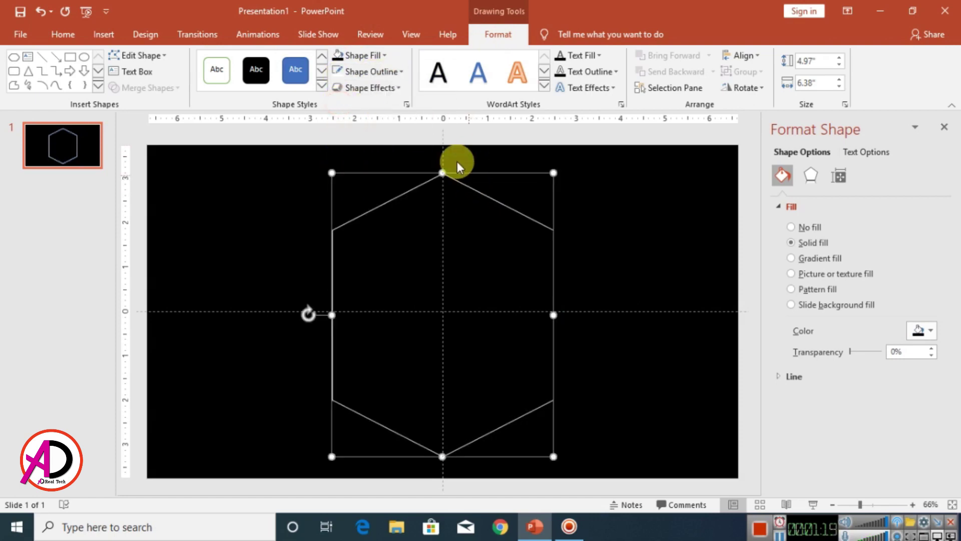
left_click(356, 74)
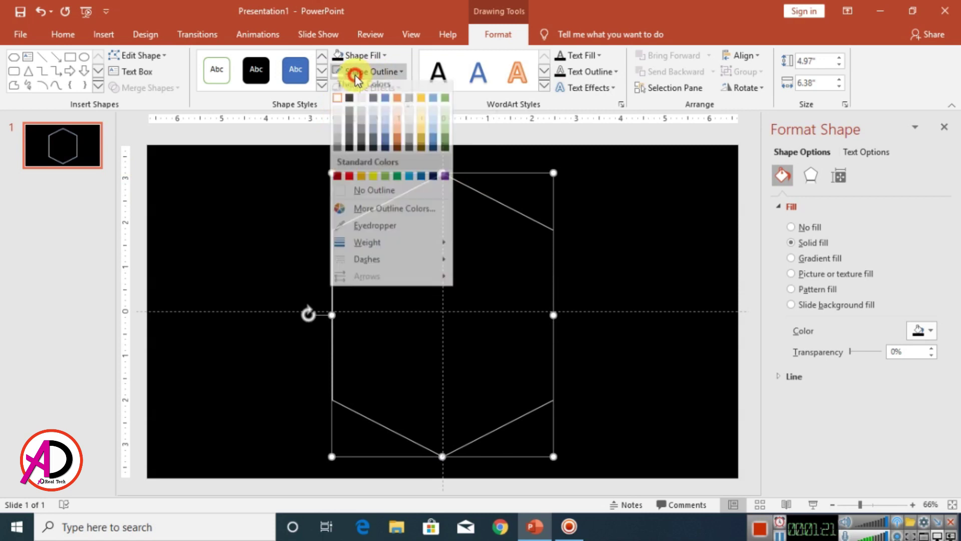
mouse_move(376, 255)
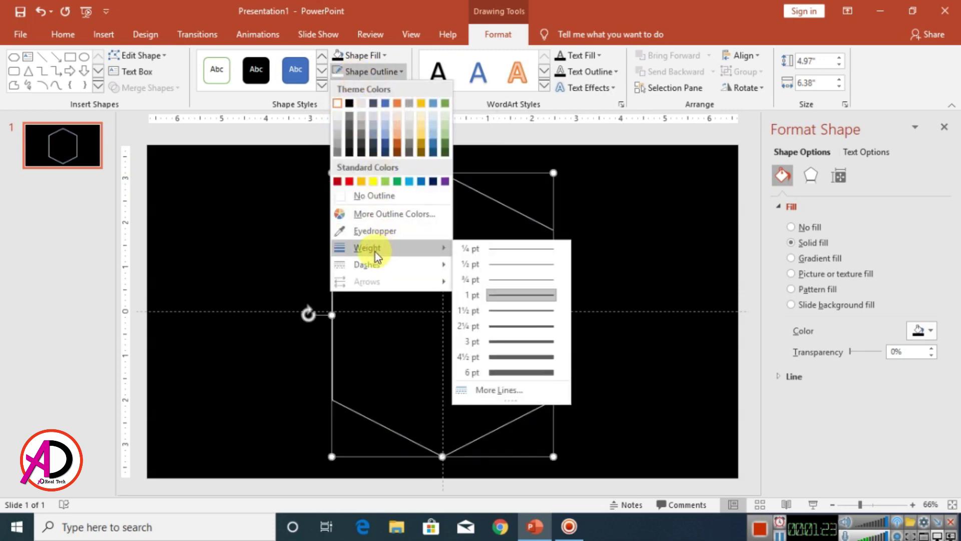
left_click(522, 344)
left_click(669, 276)
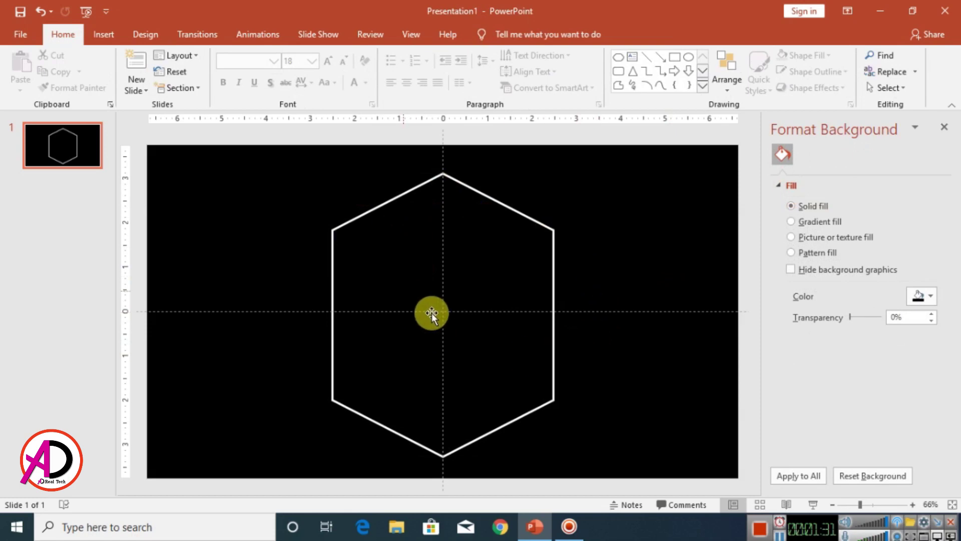
Duplicate the hexagon, shrink the copy to 4.64" by 6.02", and centre it inside the original.
left_click(461, 293)
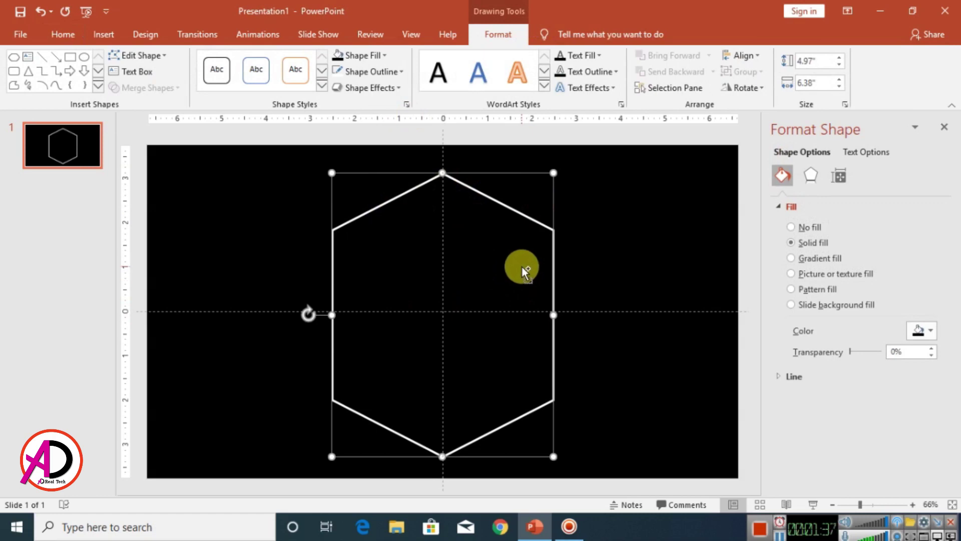
key("ctrl+d")
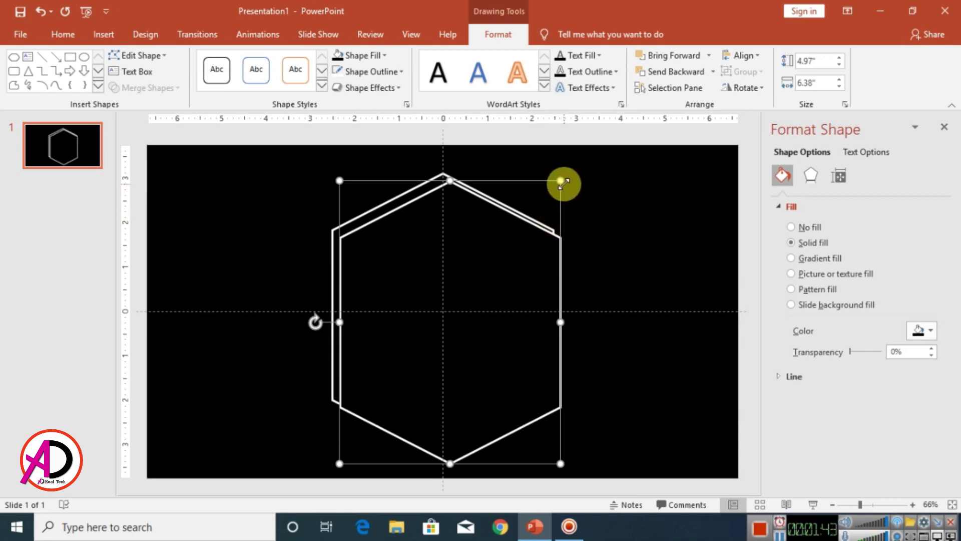
mouse_move(561, 181)
left_mouse_down()
mouse_move(545, 203)
mouse_move(553, 191)
left_mouse_up()
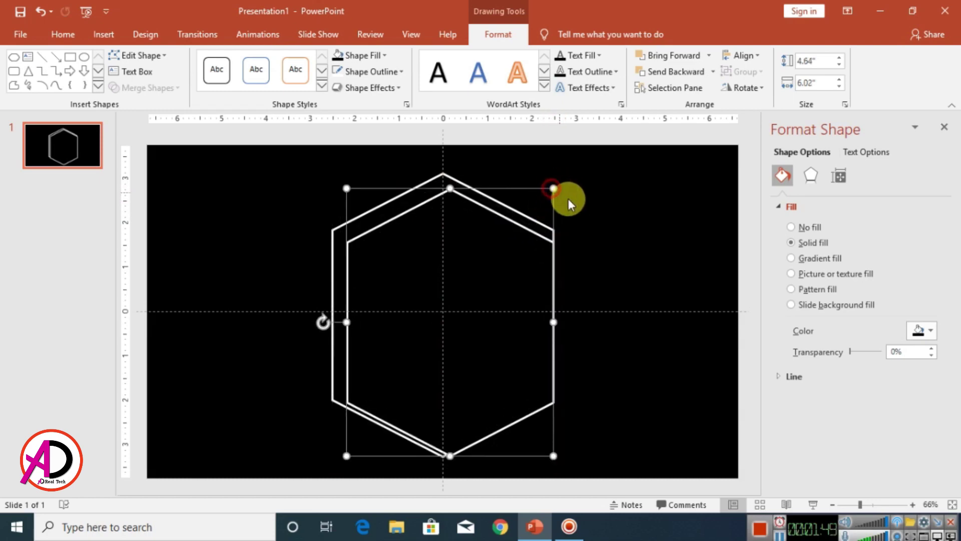
key("Left")
key("Left")
key("Up")
key("ctrl+Up")
key("ctrl+Up")
key("ctrl+Up")
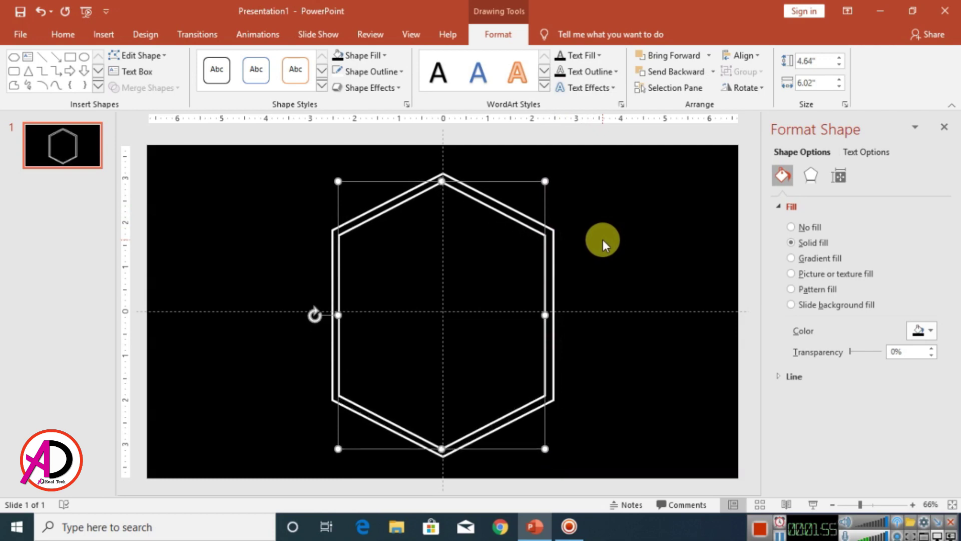
Give the inner hexagon an orange 1½ pt outline, then reselect it.
left_click(371, 74)
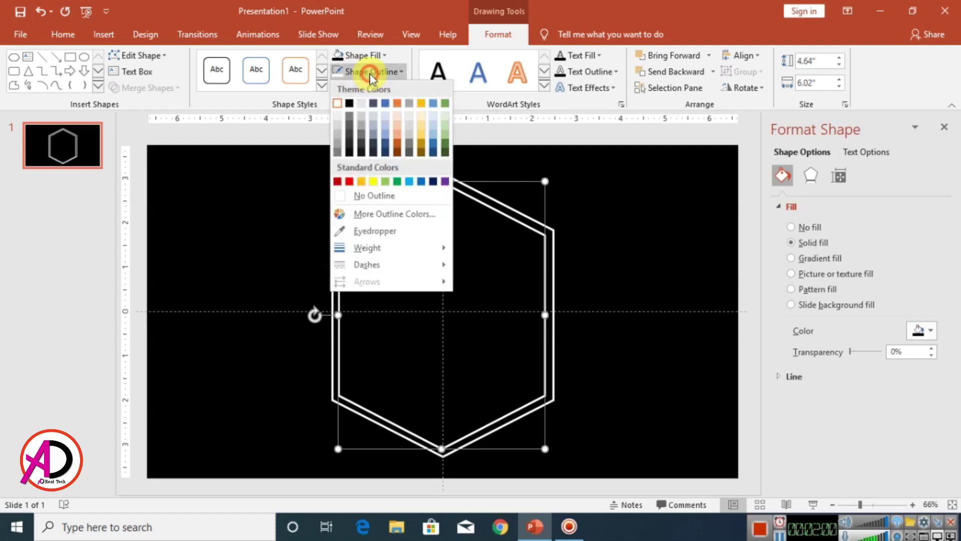
left_click(358, 181)
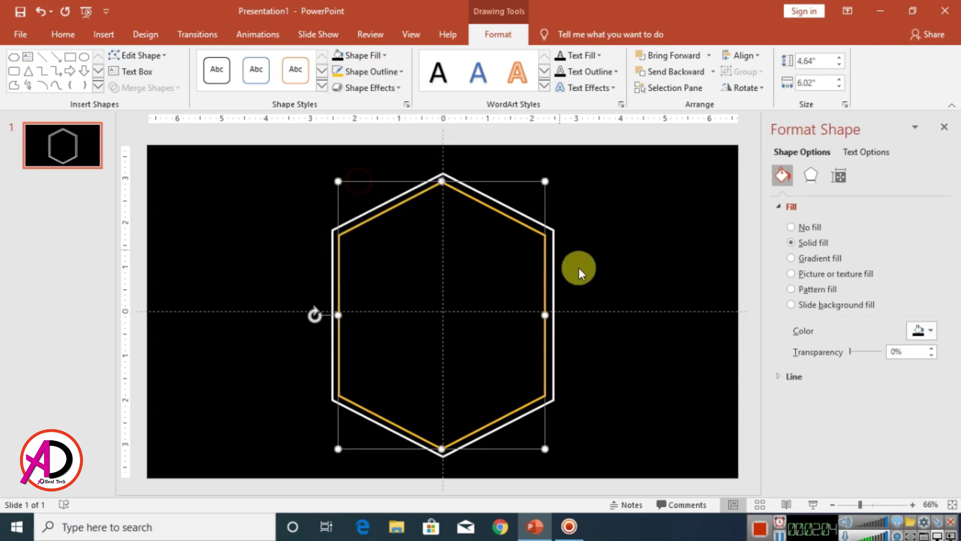
left_click(377, 78)
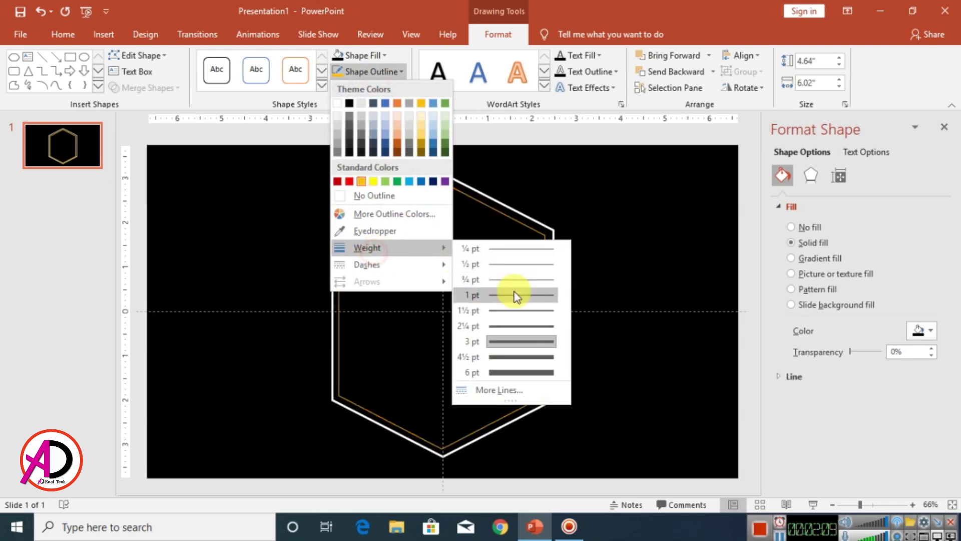
left_click(529, 311)
left_click(630, 249)
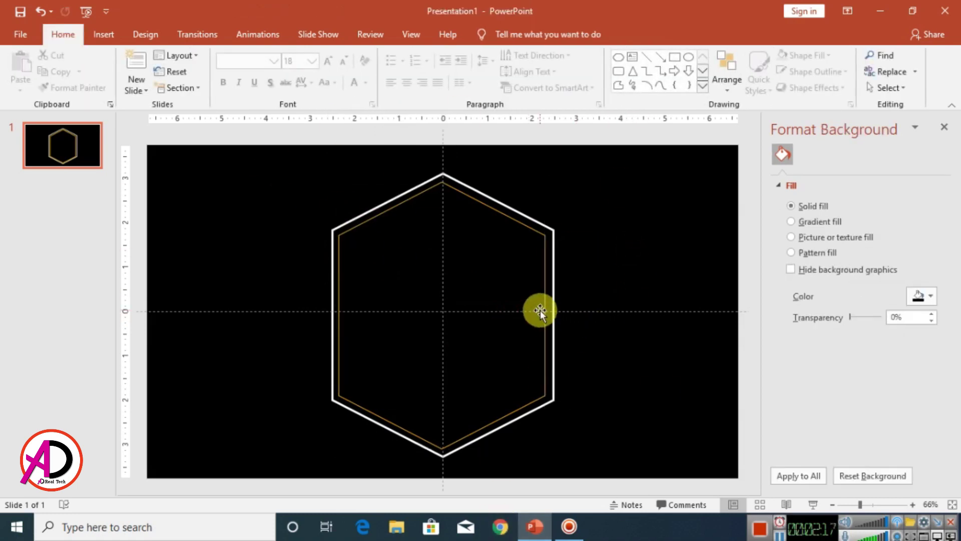
left_click(493, 257)
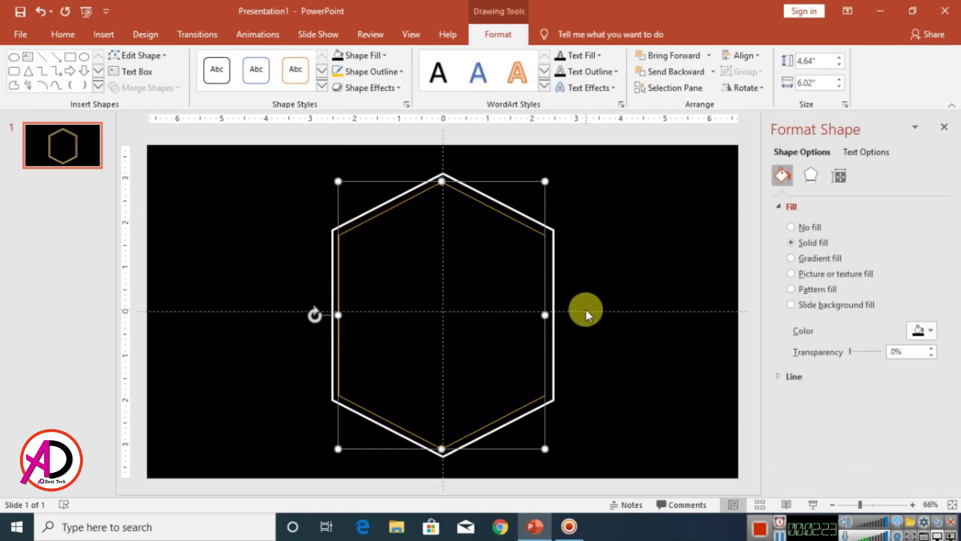
Move the inner hexagon copy left of the frame and fill it with gold.
left_click_drag(502, 267, 359, 244)
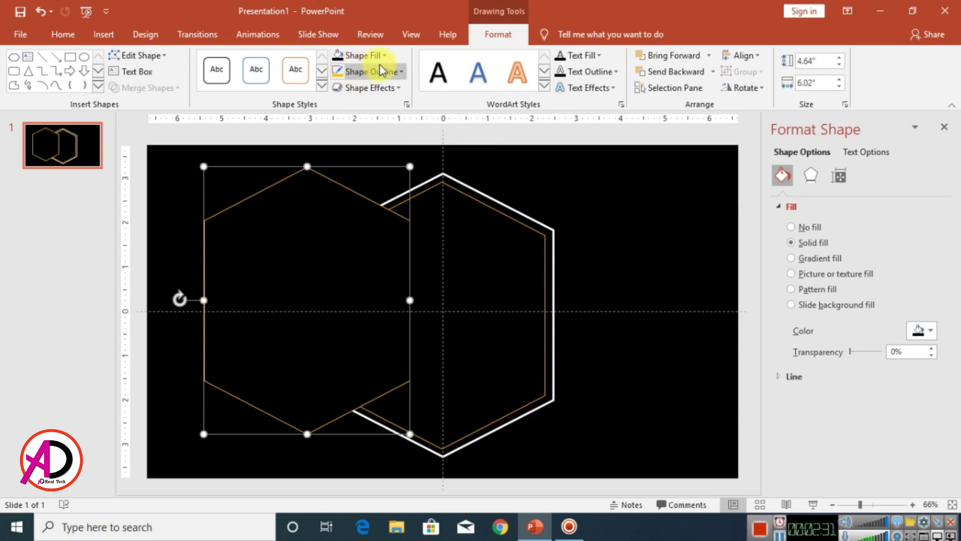
left_click(360, 57)
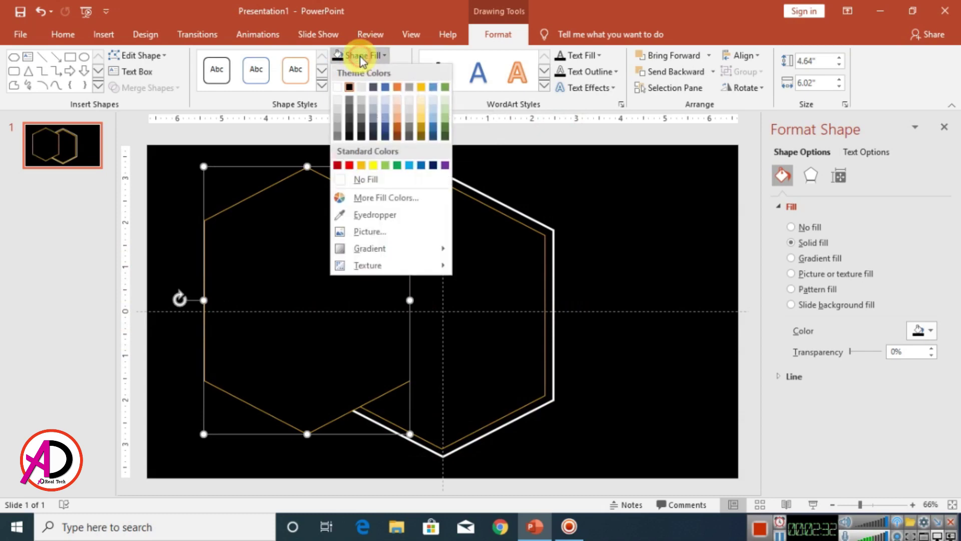
left_click(364, 164)
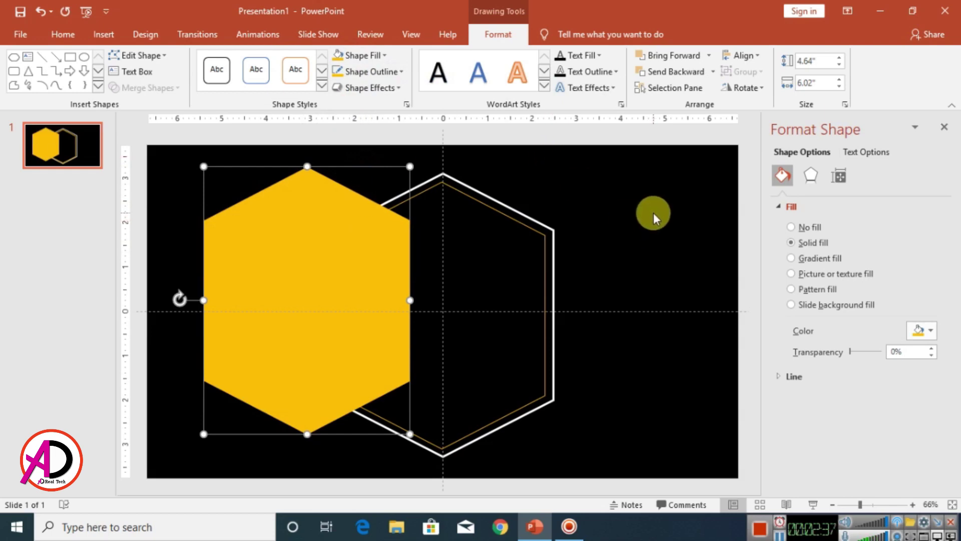
left_click(654, 212)
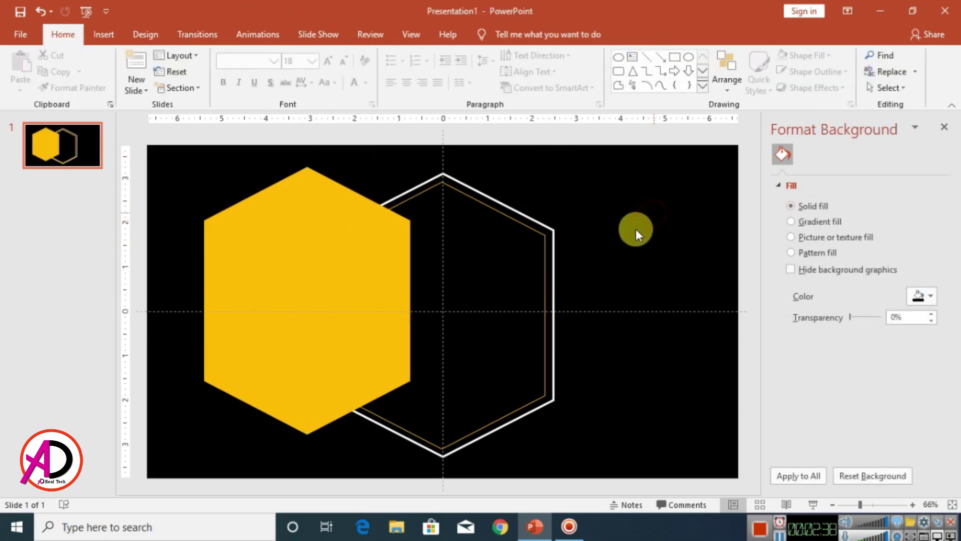
Draw a tall rectangle covering the gold hexagon's right half.
left_click(101, 35)
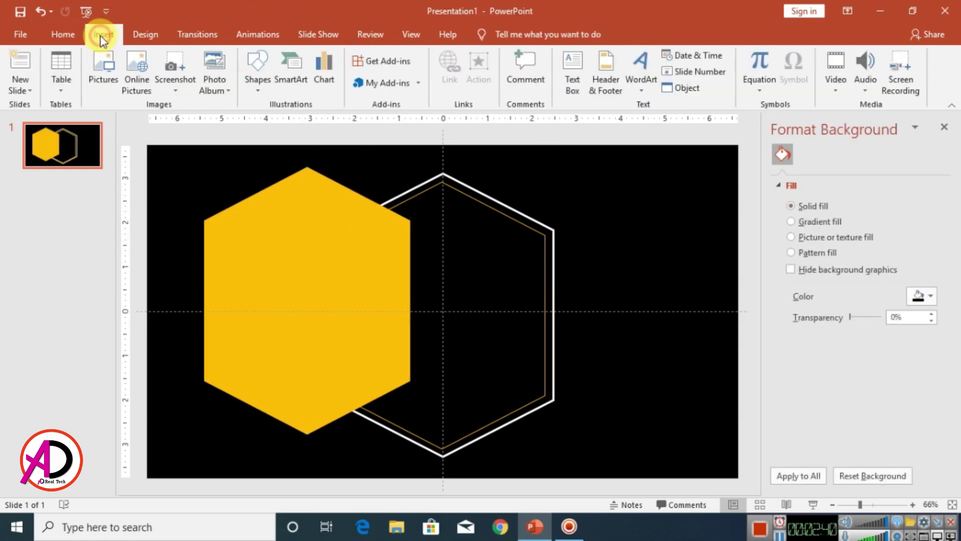
left_click(259, 78)
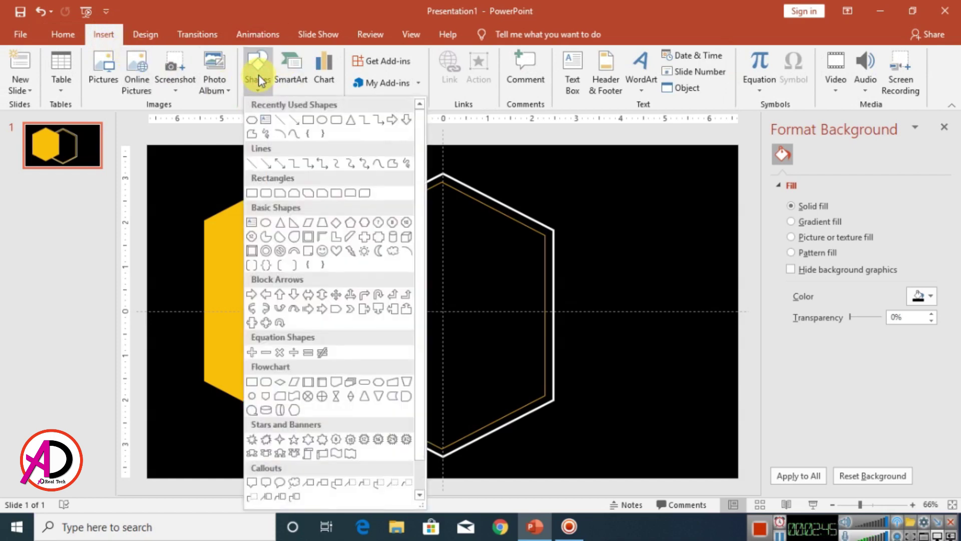
left_click(309, 122)
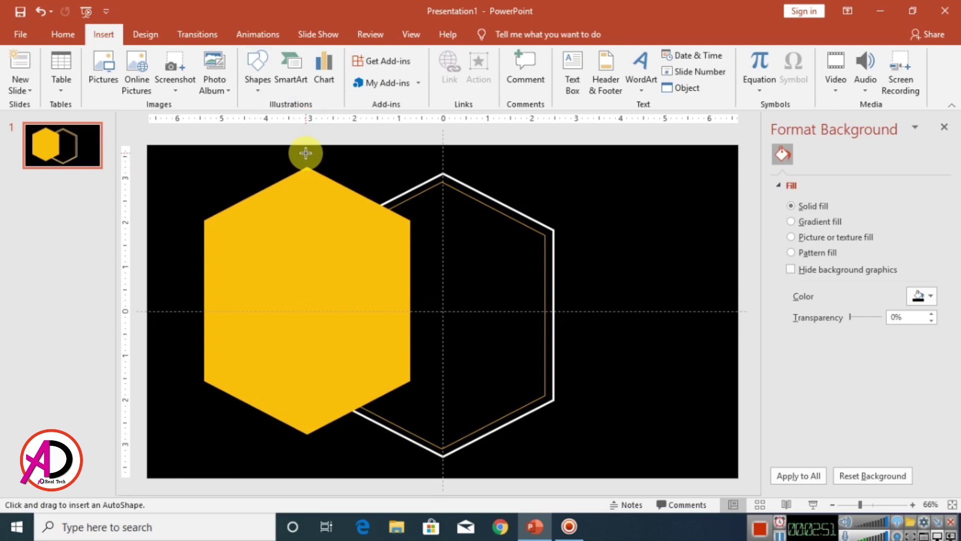
mouse_move(307, 146)
left_mouse_down()
mouse_move(311, 193)
mouse_move(409, 451)
mouse_move(432, 458)
mouse_move(429, 472)
left_mouse_up()
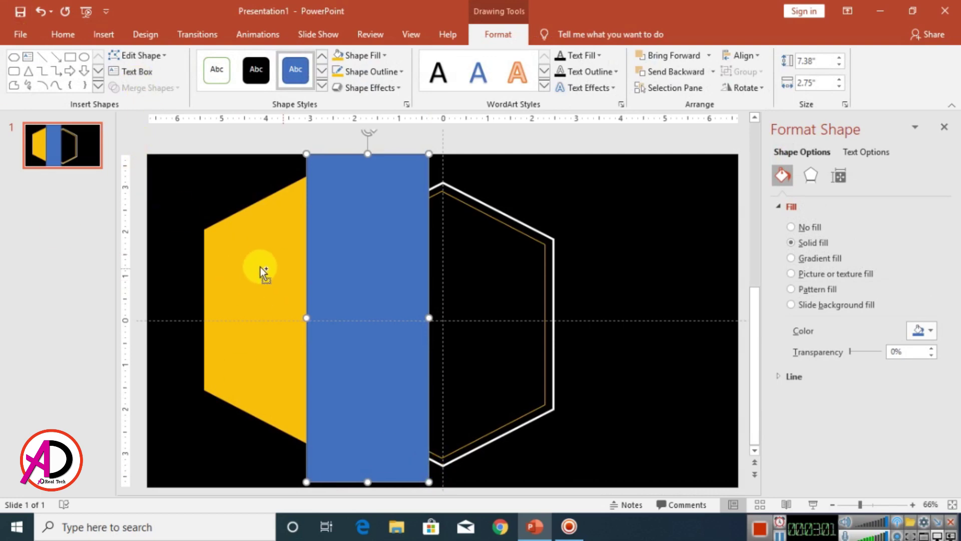
Subtract the rectangle from the gold hexagon and move the 2.32" by 6.02" half into the frame's left side.
left_click(269, 293, "ctrl")
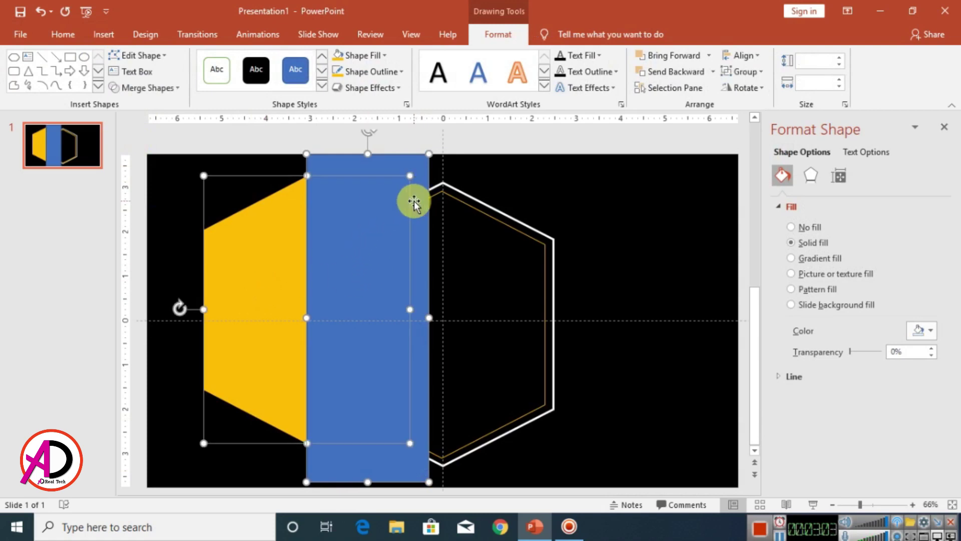
left_click(193, 204)
left_click(252, 232)
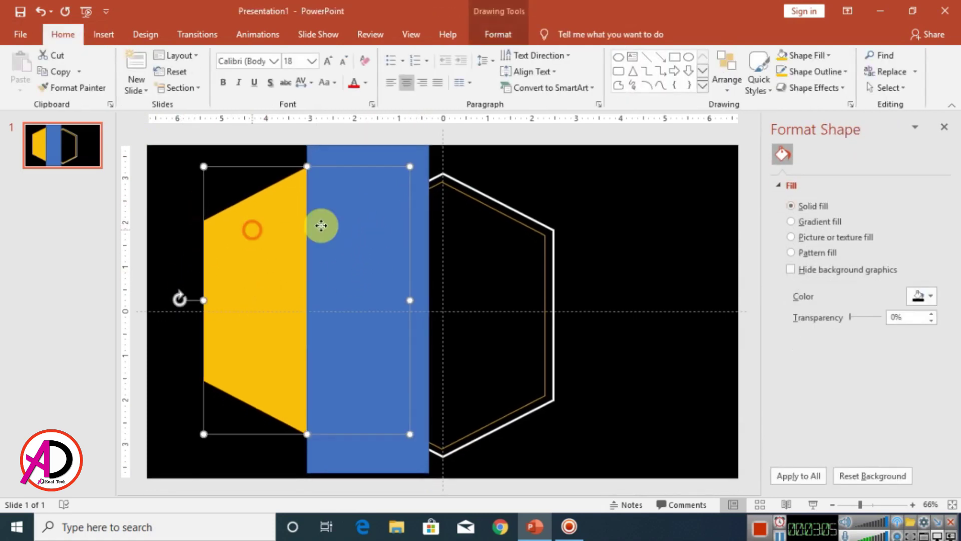
left_click(417, 214, "ctrl")
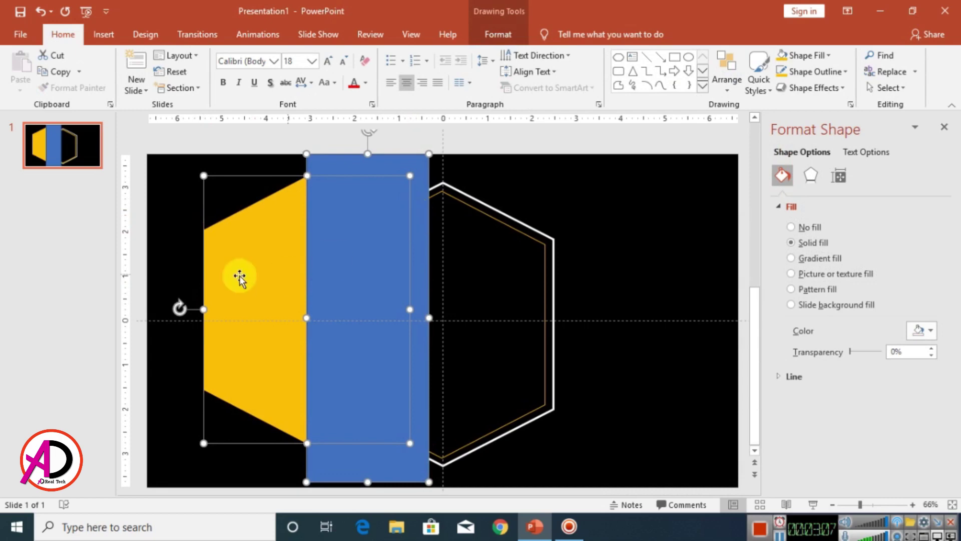
left_click(499, 31)
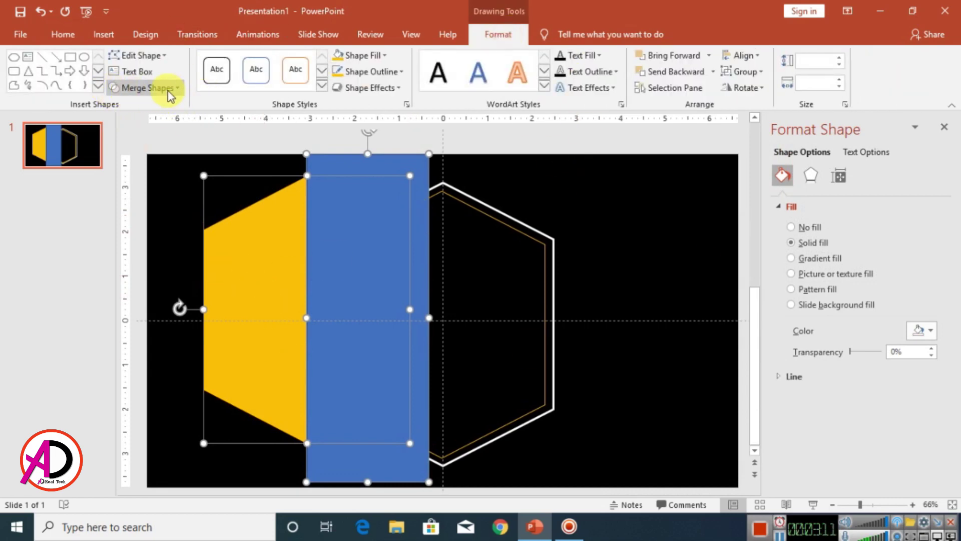
left_click(153, 95)
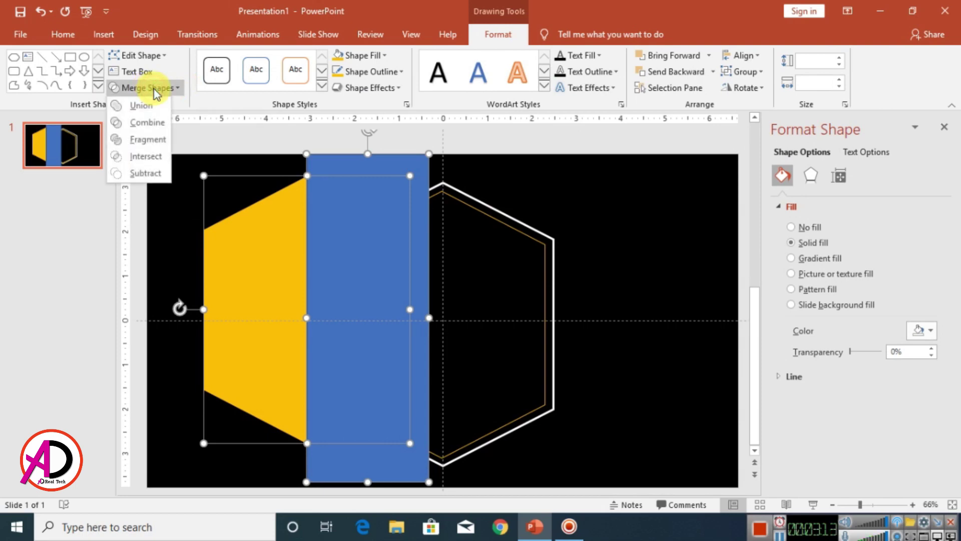
left_click(138, 174)
left_click_drag(242, 262, 378, 277)
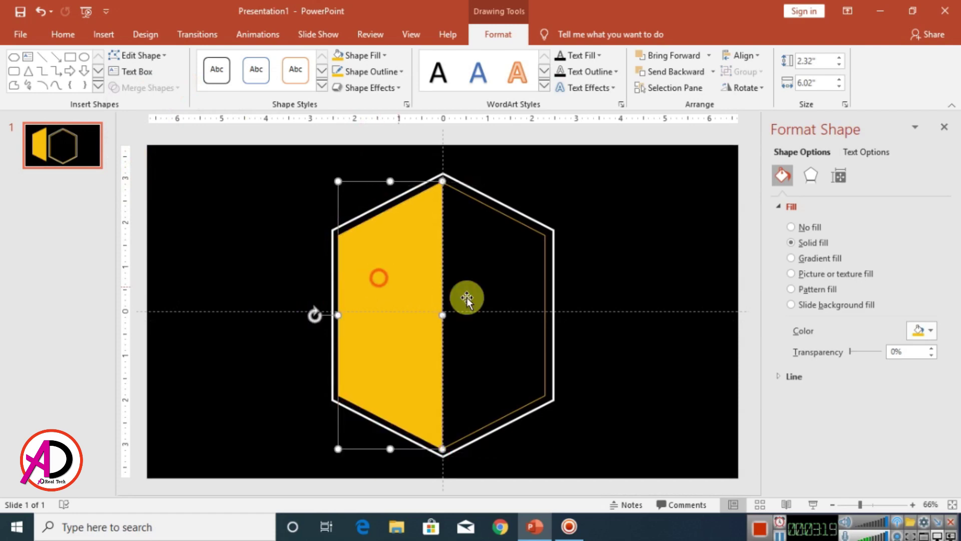
Draw a 1.81" by 7.91" parallelogram across the hexagon's middle and nudge it into place.
left_click(651, 256)
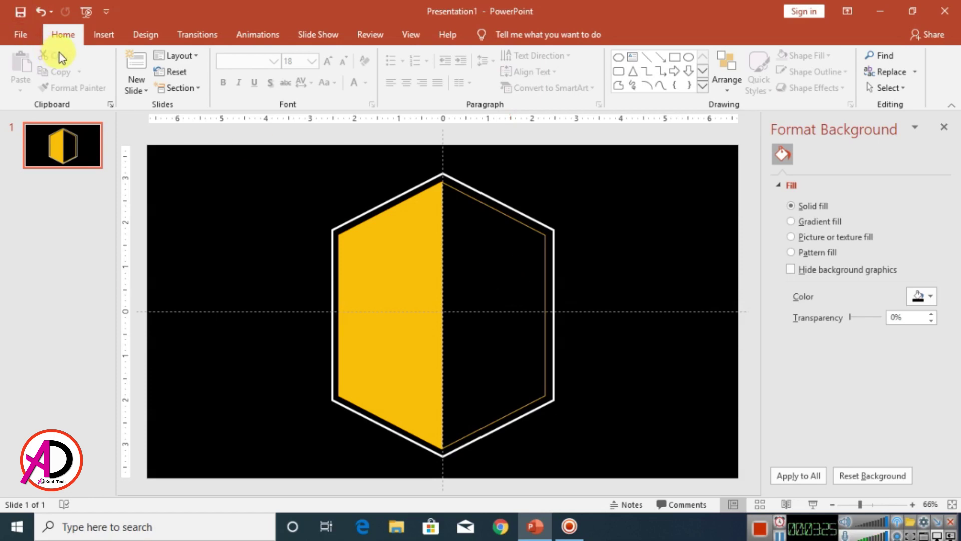
left_click(107, 38)
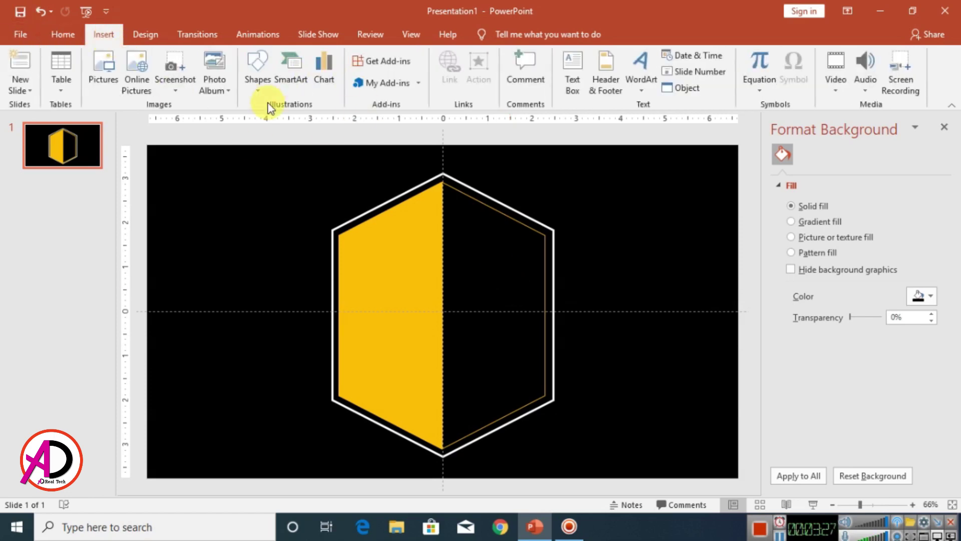
left_click(256, 86)
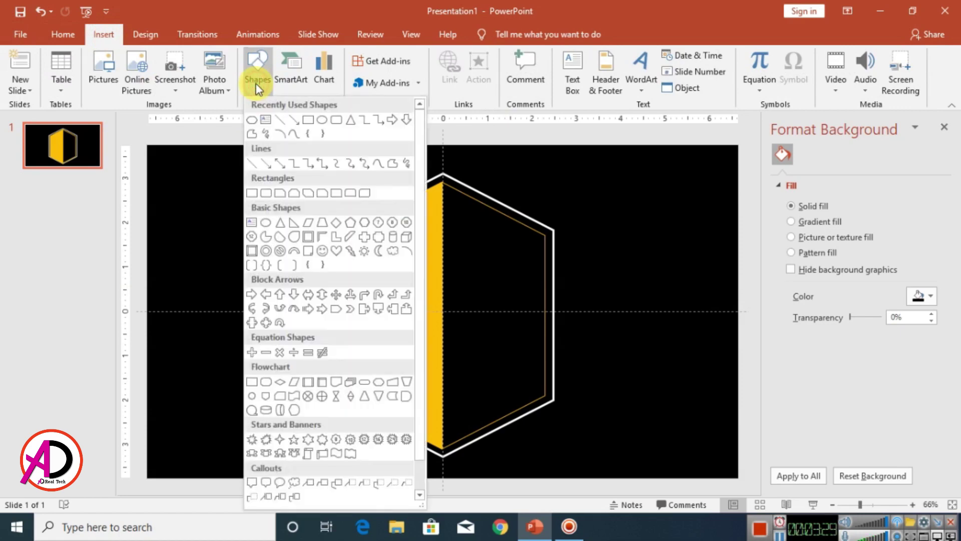
left_click(309, 224)
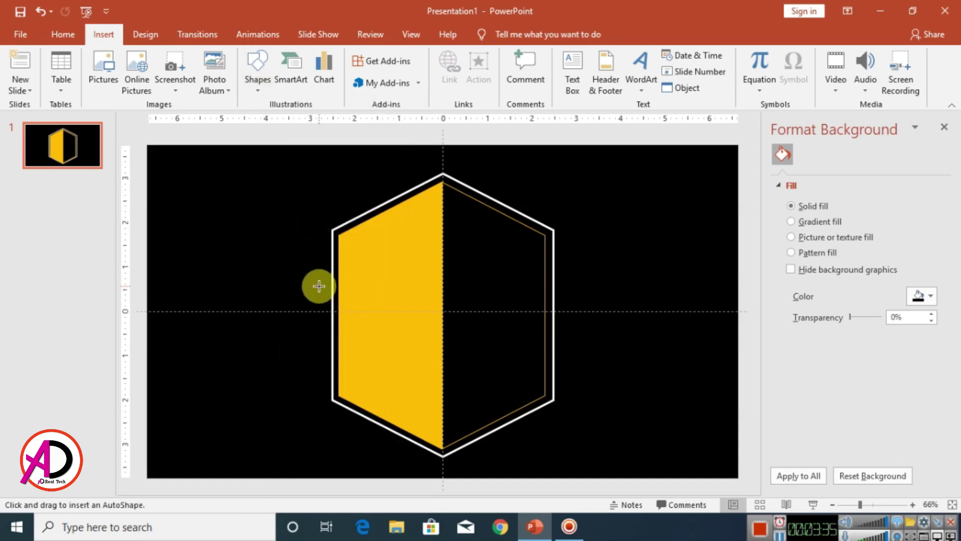
left_click_drag(301, 273, 595, 328)
key("ctrl+Left")
key("ctrl+Left")
key("ctrl+Left")
key("ctrl+Left")
key("ctrl+Left")
key("ctrl+Left")
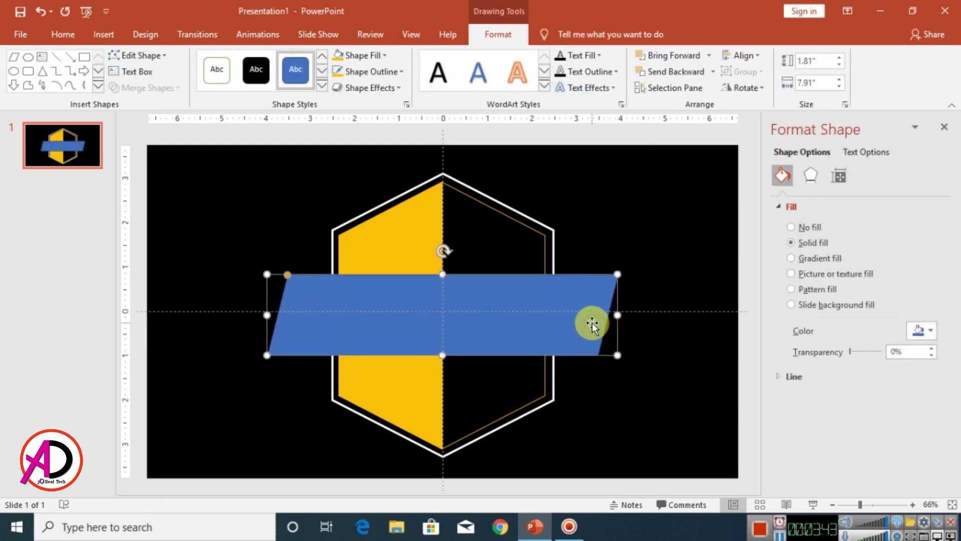
key("ctrl+Up")
key("ctrl+Up")
key("ctrl+Up")
key("ctrl+Up")
key("ctrl+Up")
key("ctrl+Up")
key("ctrl+Down")
key("ctrl+Down")
key("ctrl+Down")
key("ctrl+Down")
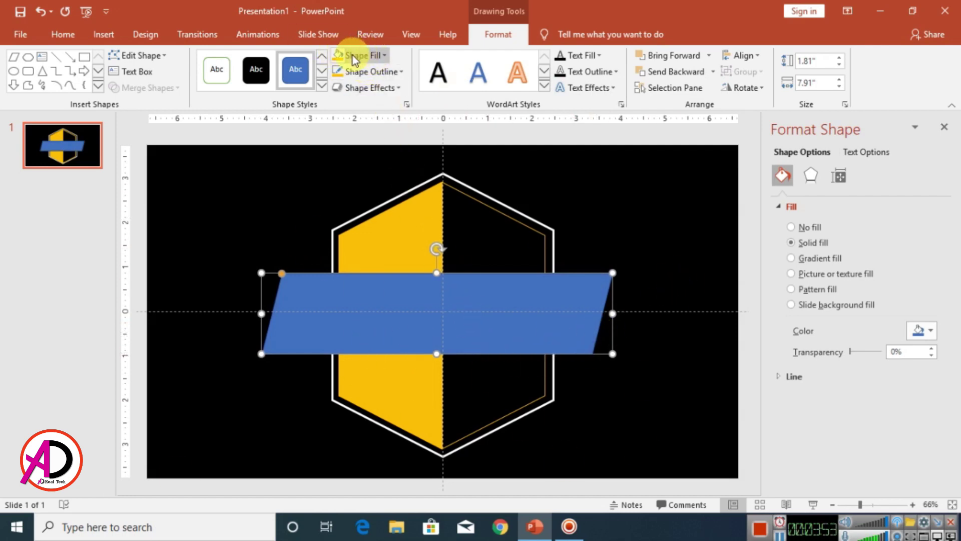
Give the parallelogram banner a black fill and a 3 pt white outline.
left_click(369, 56)
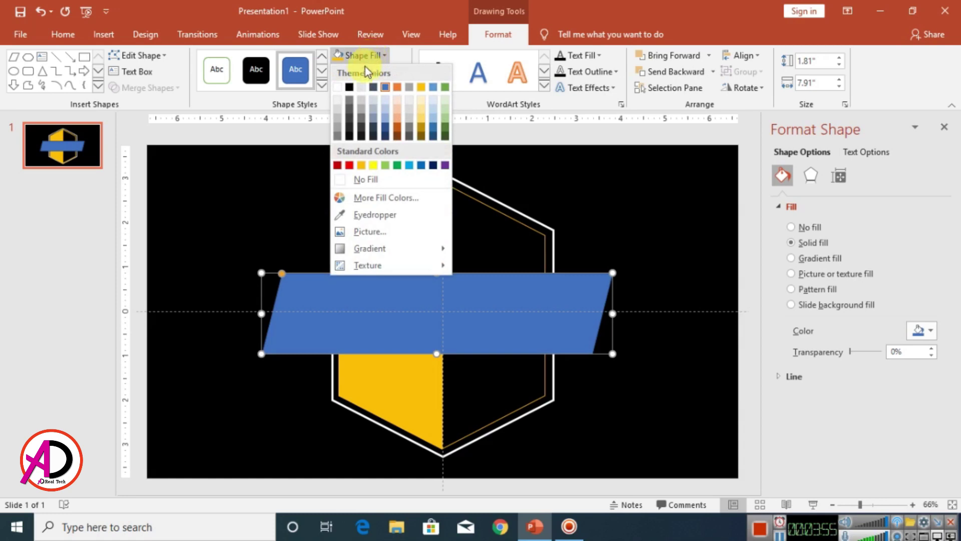
left_click(349, 88)
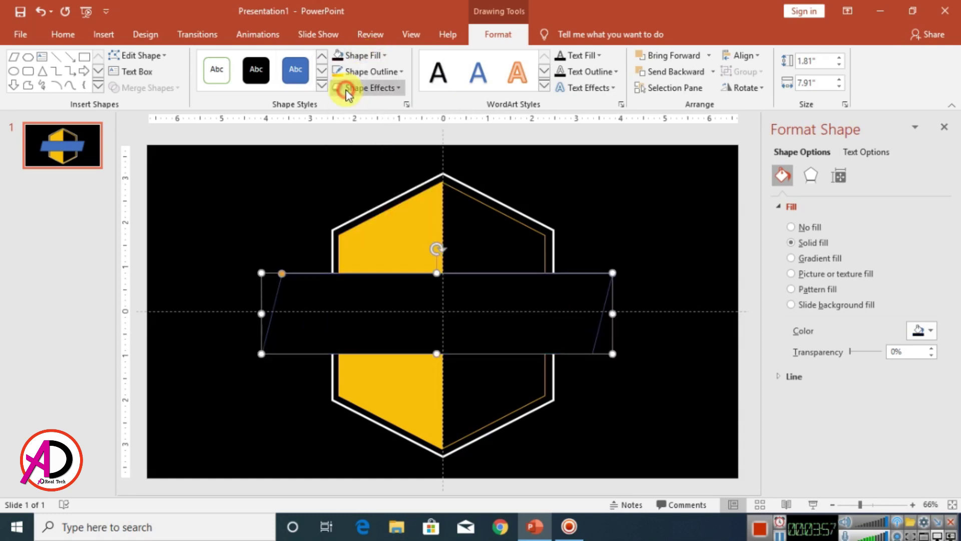
left_click(359, 71)
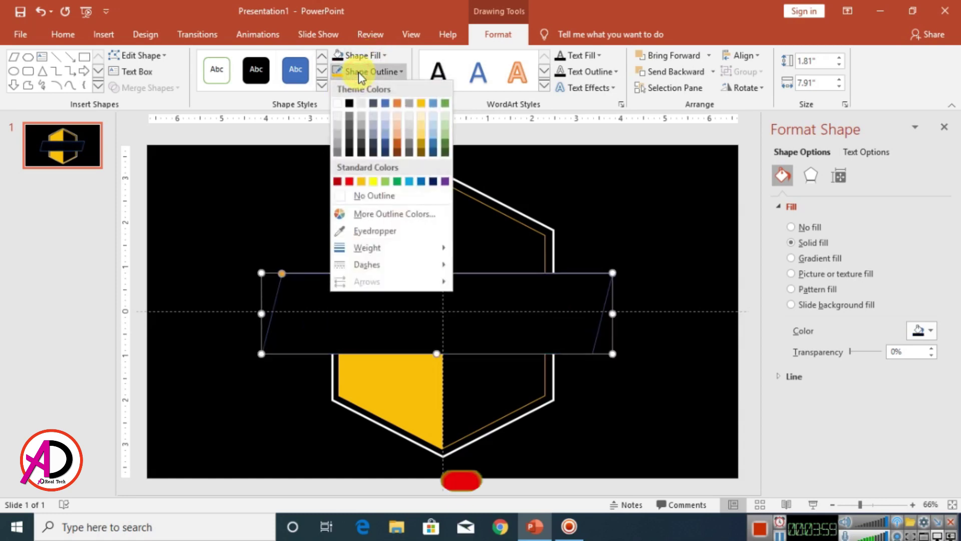
left_click(341, 102)
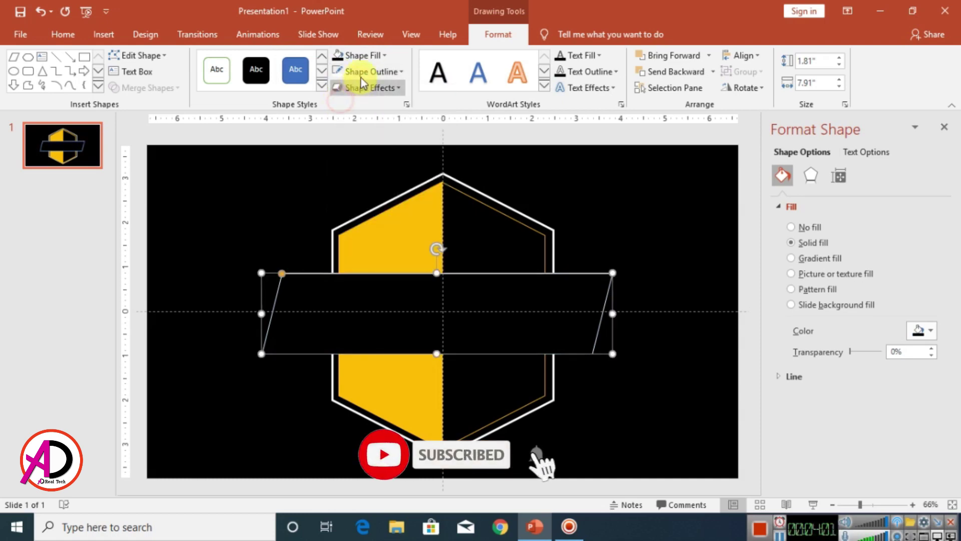
left_click(361, 77)
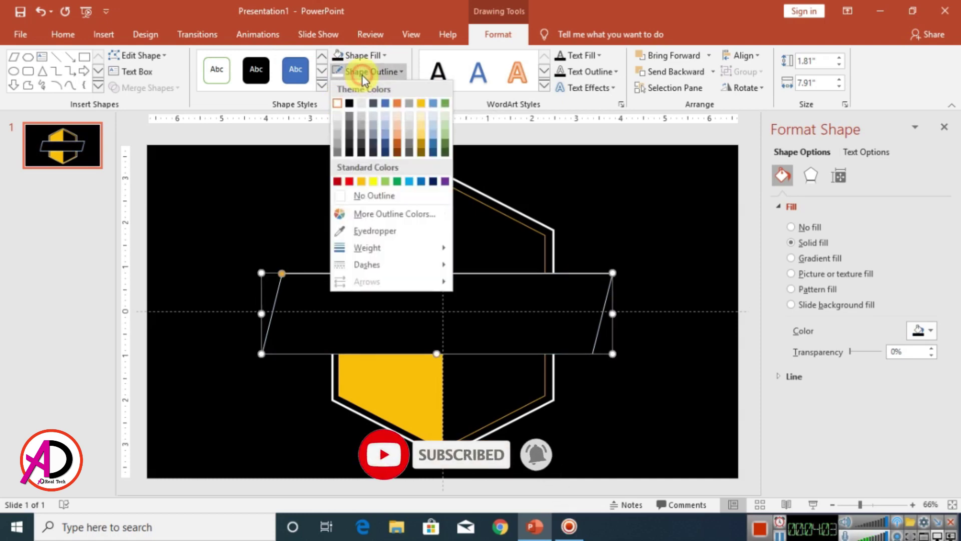
mouse_move(358, 251)
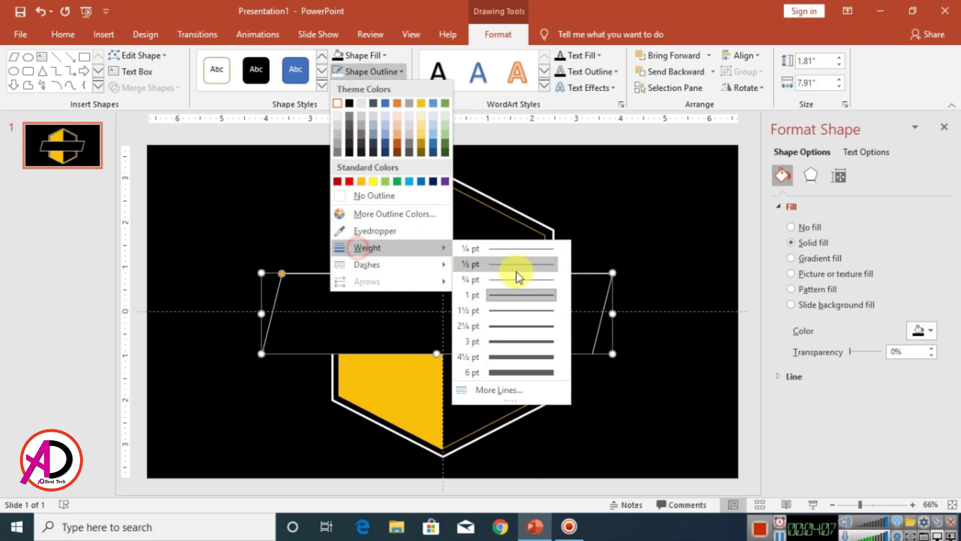
left_click(545, 341)
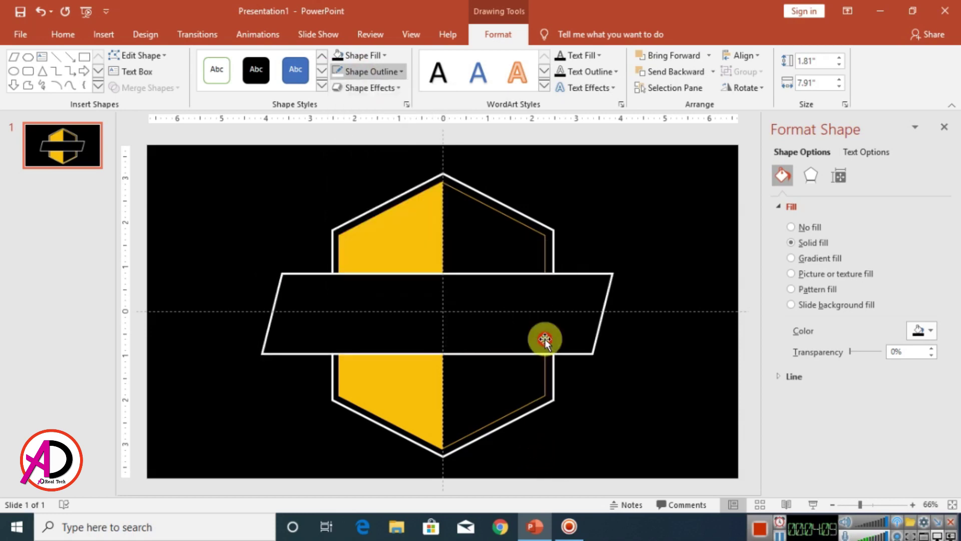
left_click(665, 263)
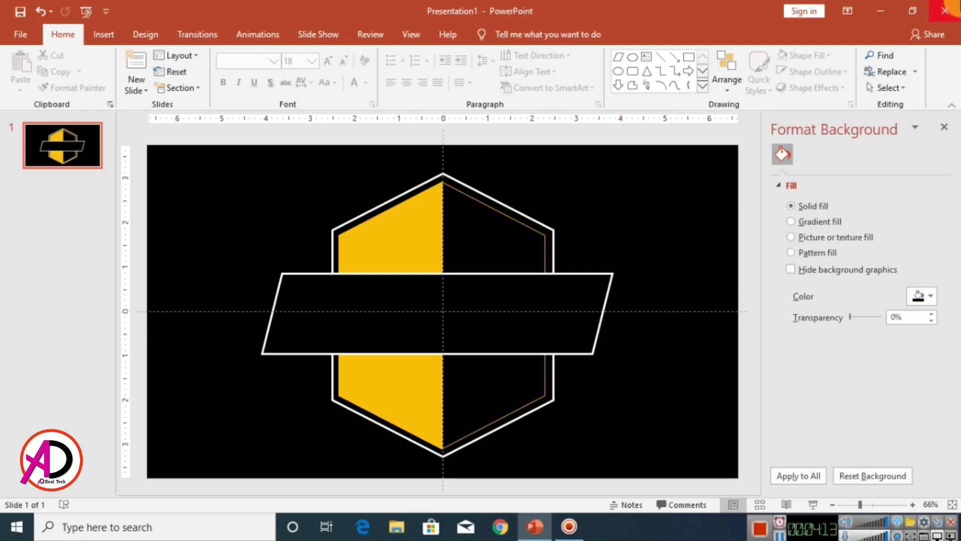
Steepen the banner's slant slightly and duplicate it.
left_click(594, 289)
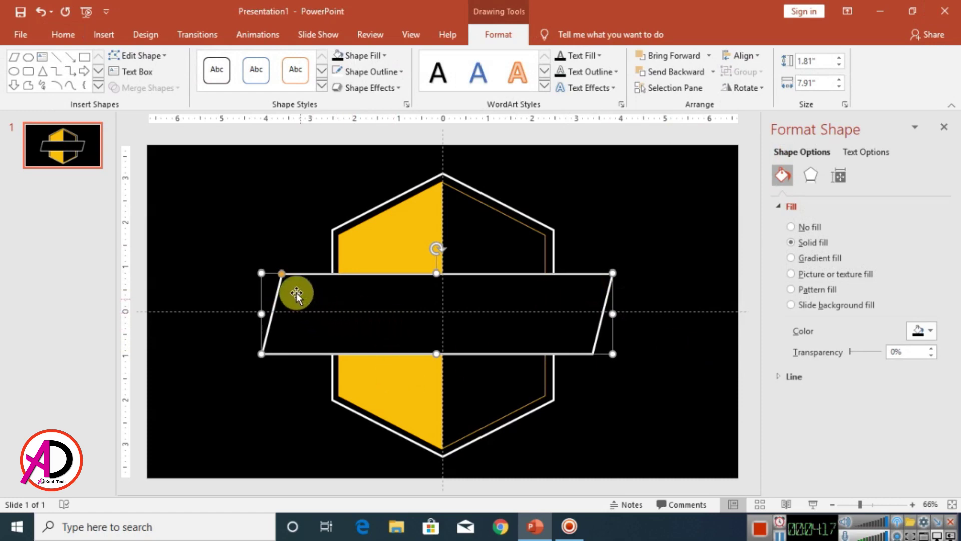
left_click_drag(283, 275, 295, 276)
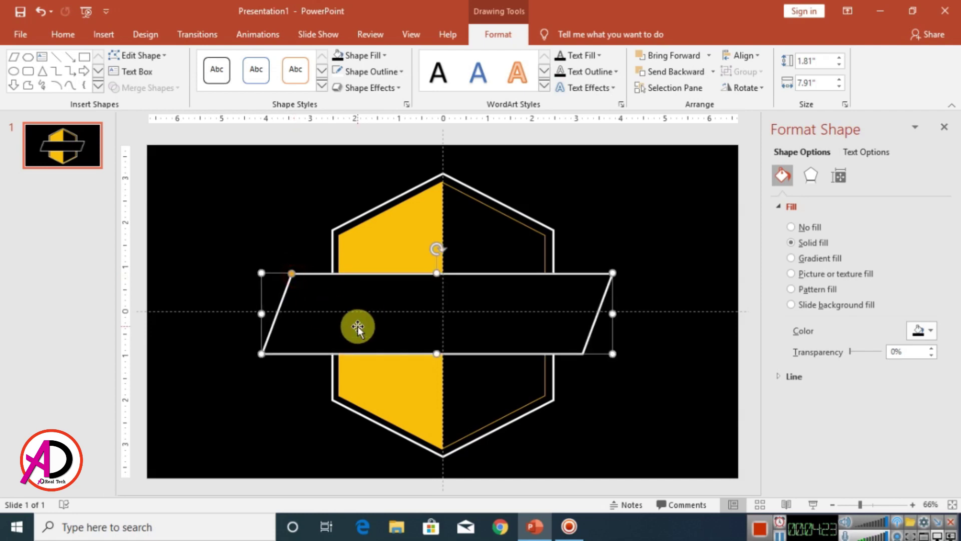
key("ctrl+d")
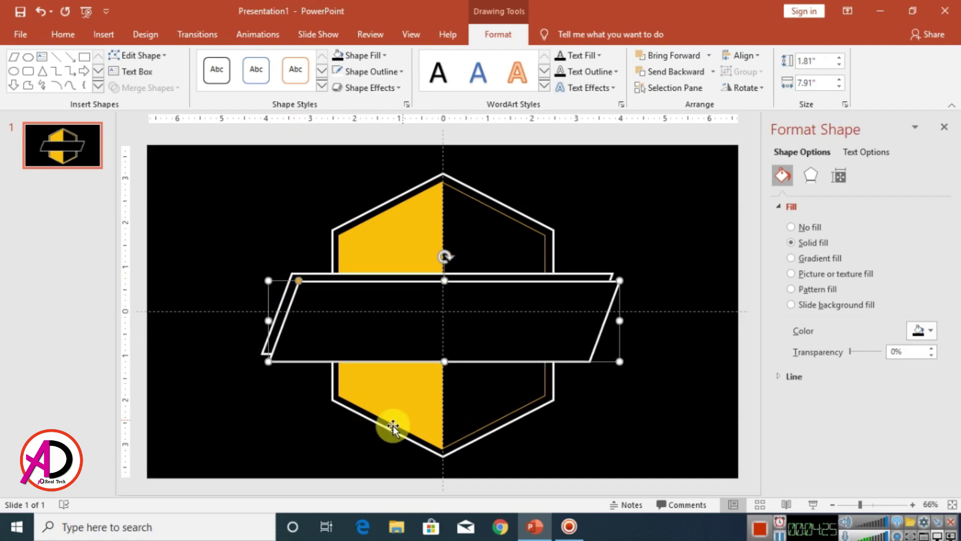
left_click_drag(531, 331, 526, 249)
Give the banner copy a 1 pt orange outline and nest it, at 1.45" by 7.41", inside the original.
left_click(369, 57)
left_click(365, 57)
left_click(362, 77)
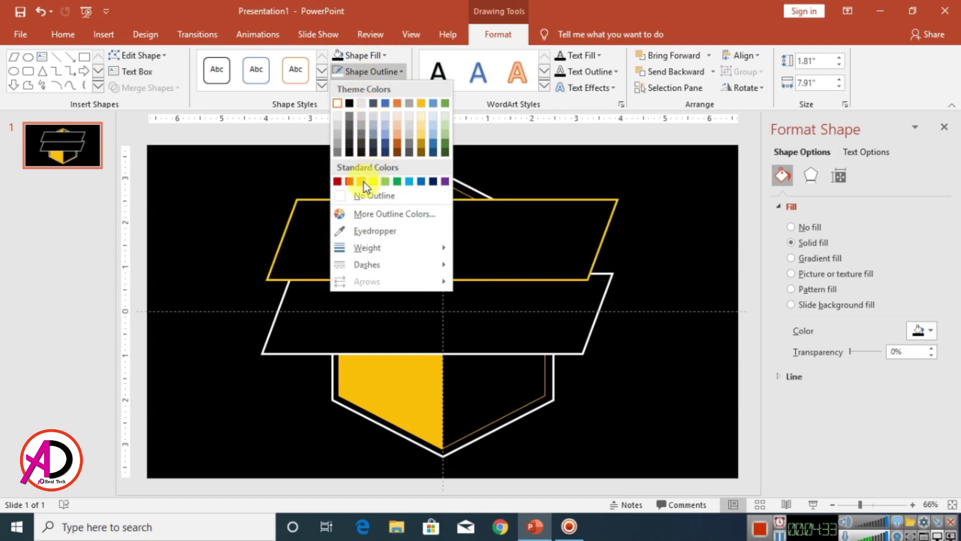
left_click(363, 181)
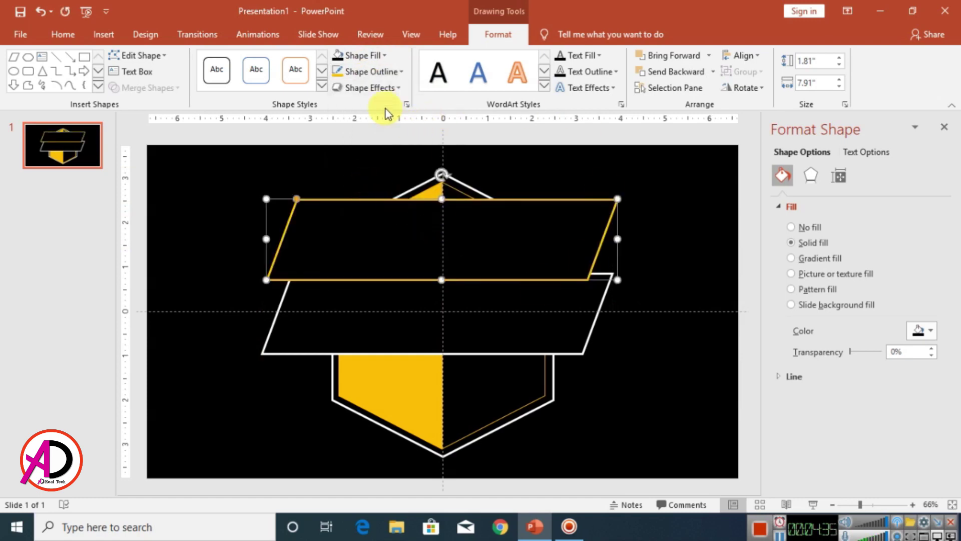
left_click(363, 76)
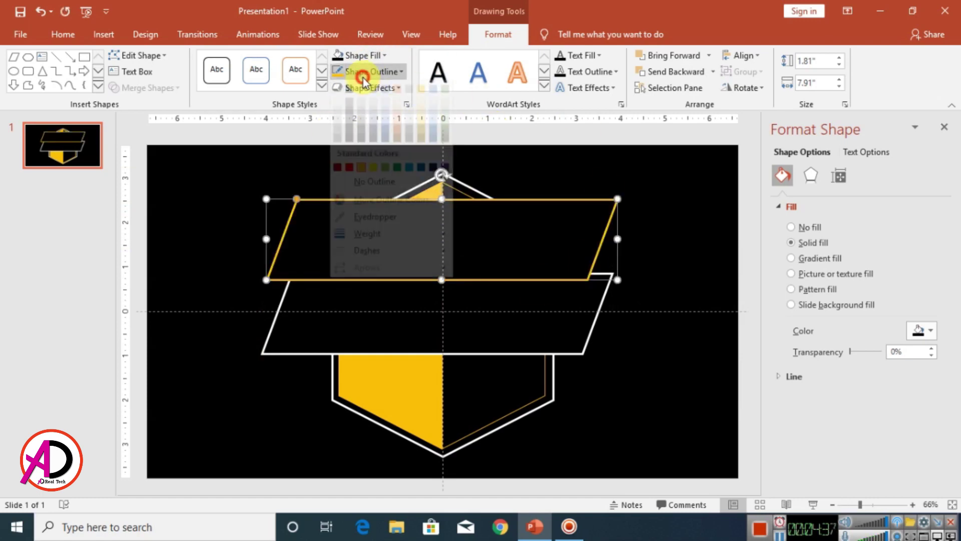
mouse_move(366, 248)
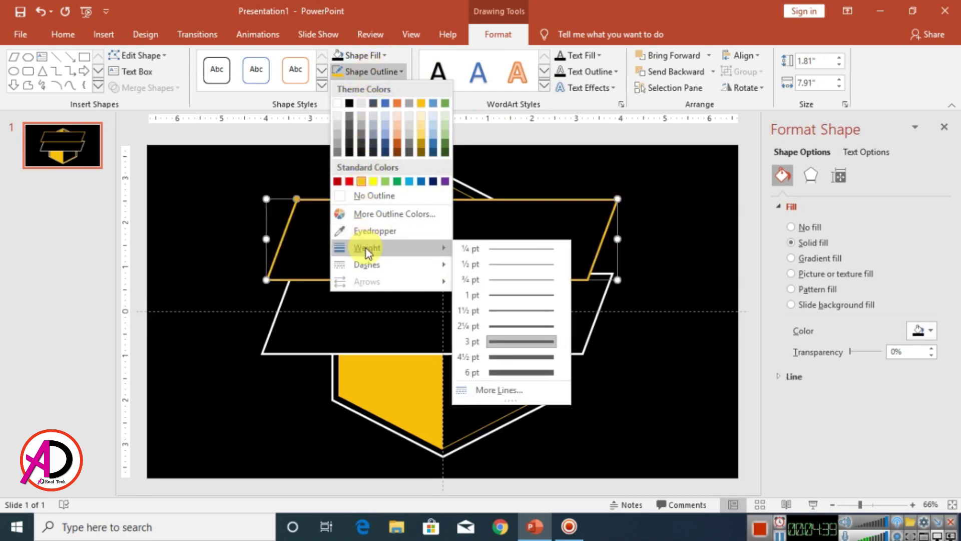
left_click(519, 297)
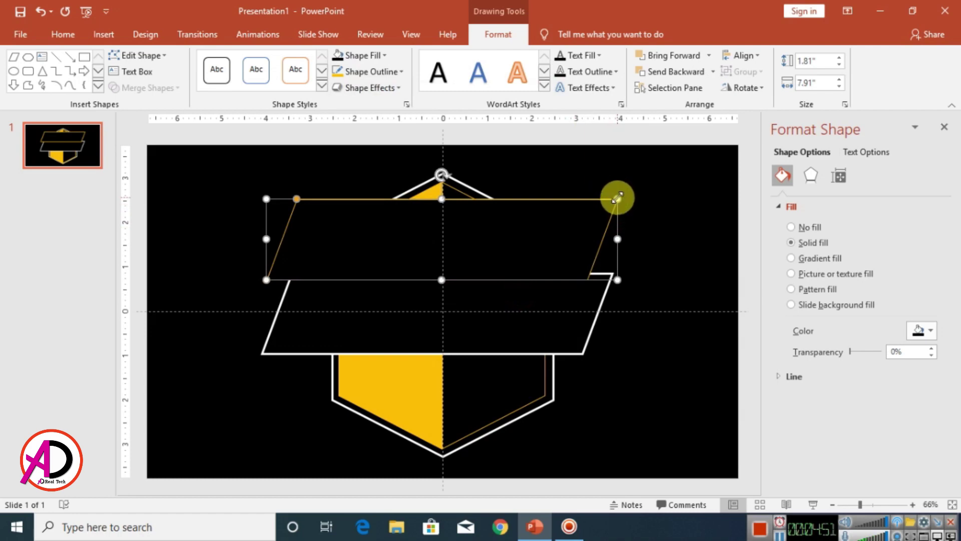
left_click_drag(617, 199, 607, 208)
left_click_drag(560, 236, 559, 308)
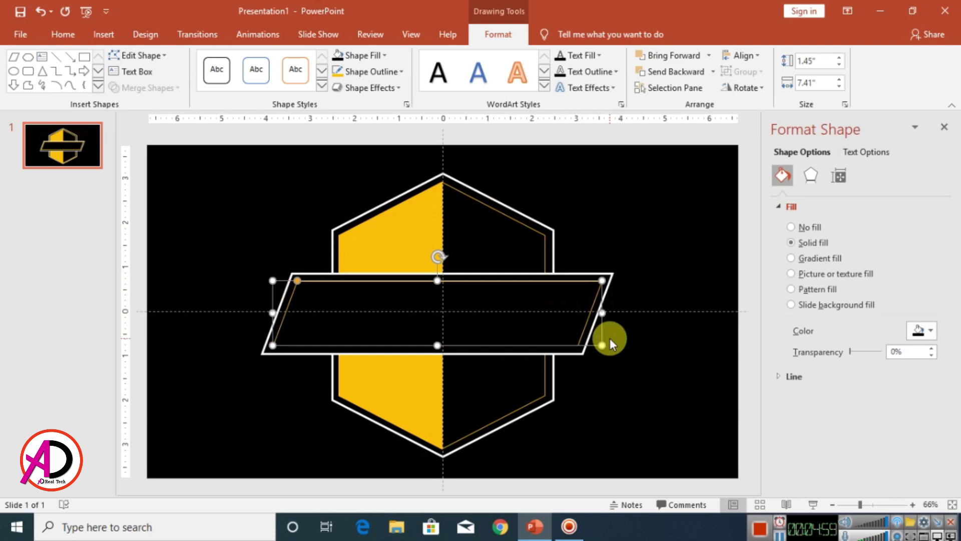
left_click(658, 236)
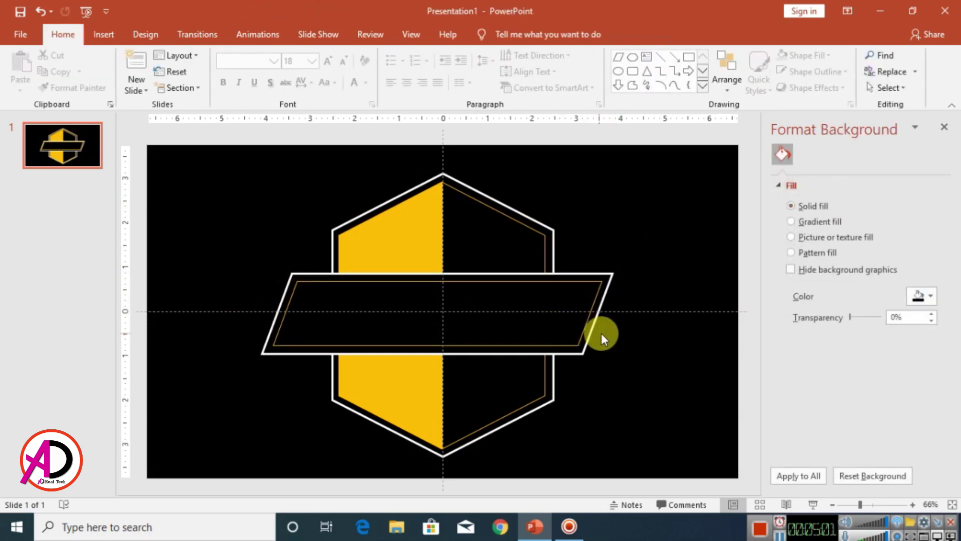
scroll(669, 330, "up", 5)
left_click_drag(519, 491, 373, 482)
scroll(544, 383, "up", 3)
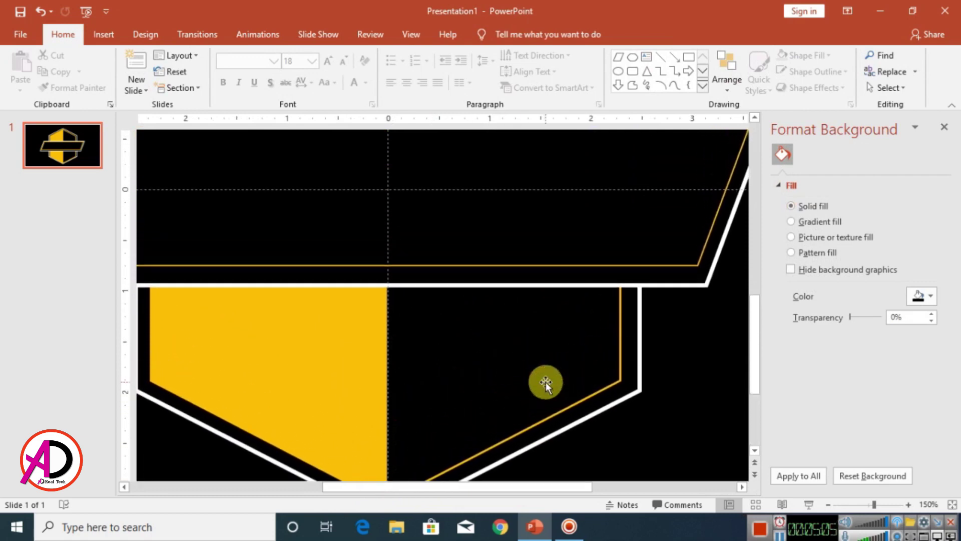
left_click(303, 486)
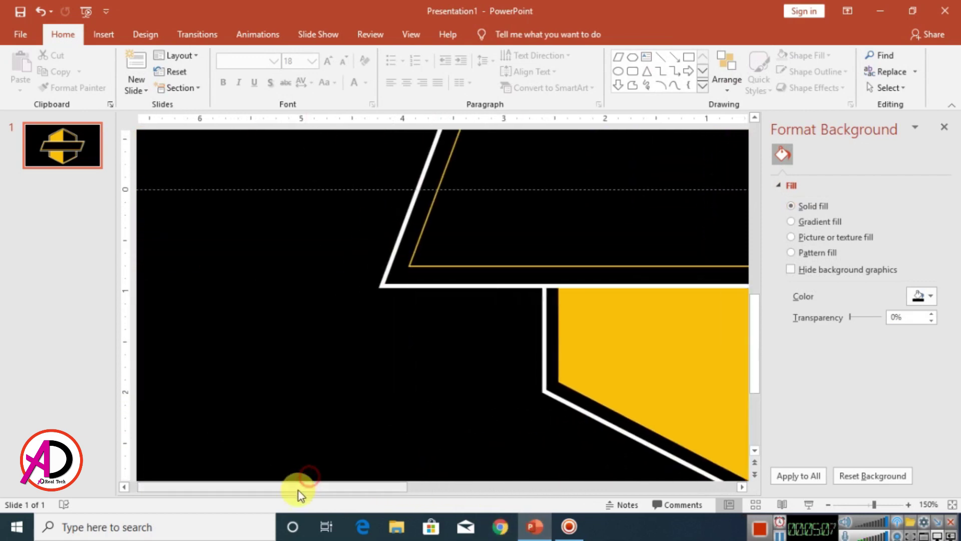
scroll(534, 424, "up", 4)
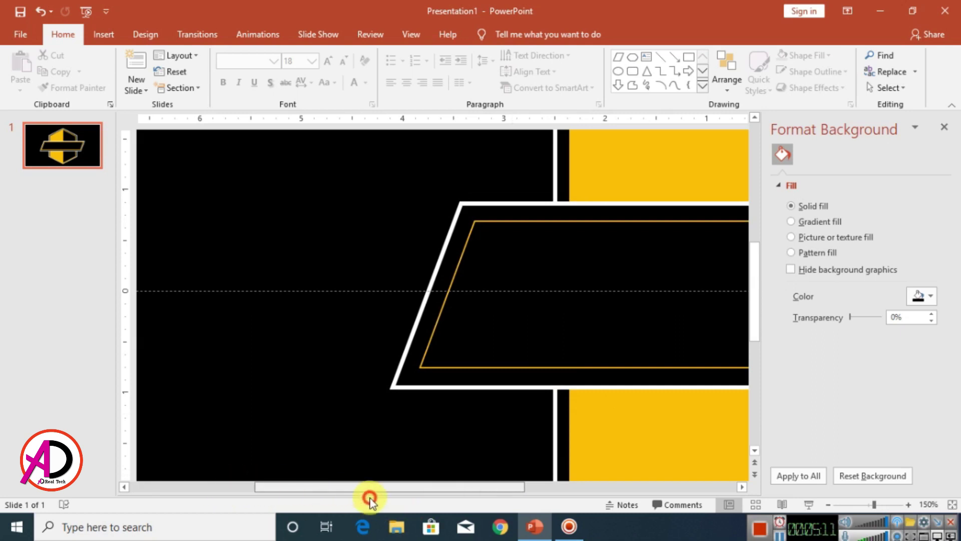
scroll(473, 395, "down", 8, "ctrl")
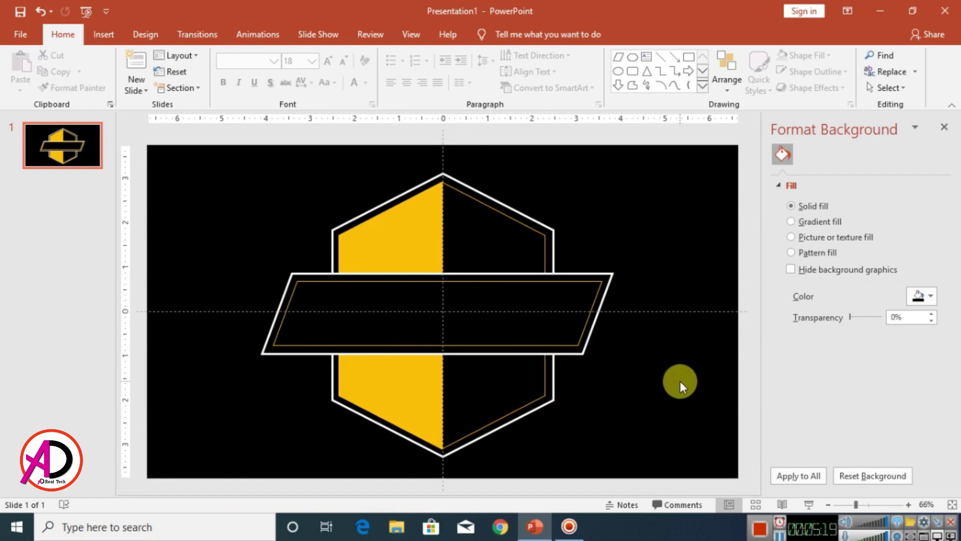
Insert a WordArt box in the first style and delete its placeholder text.
left_click(106, 35)
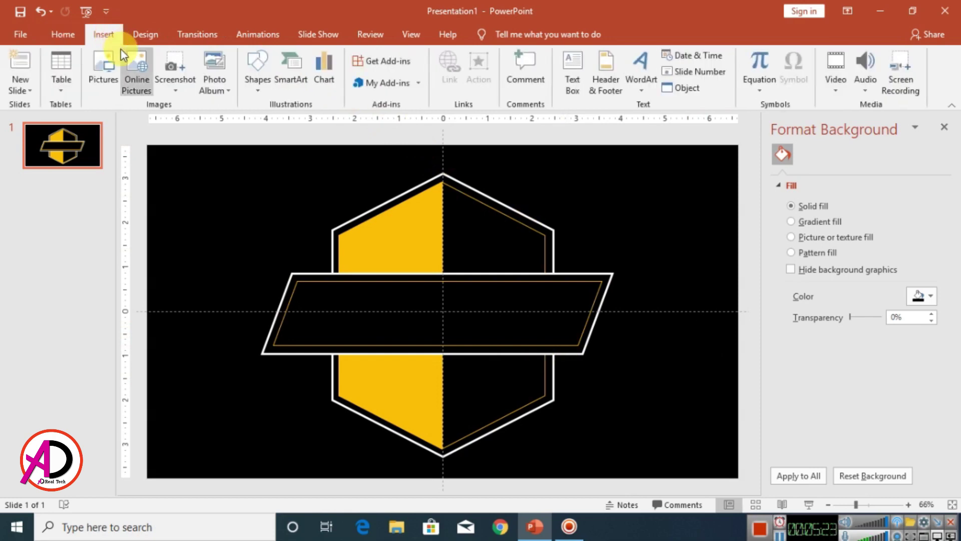
left_click(648, 88)
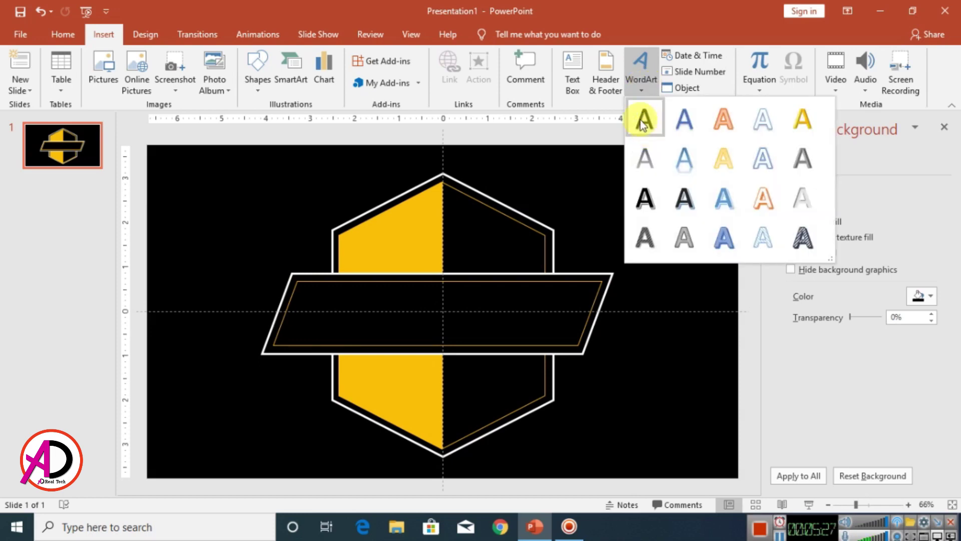
left_click(644, 120)
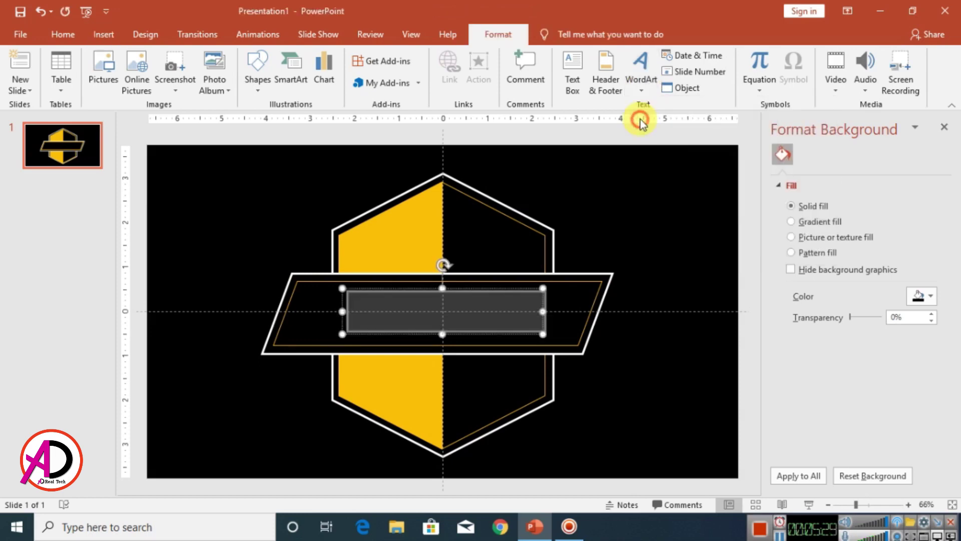
key("Delete")
Set the empty WordArt box's text fill to white.
left_click(442, 290)
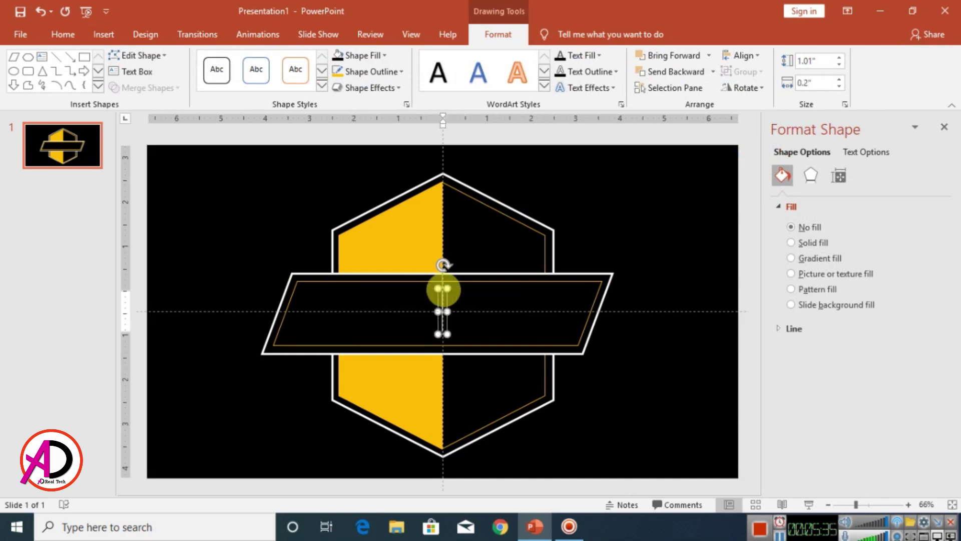
left_click(583, 55)
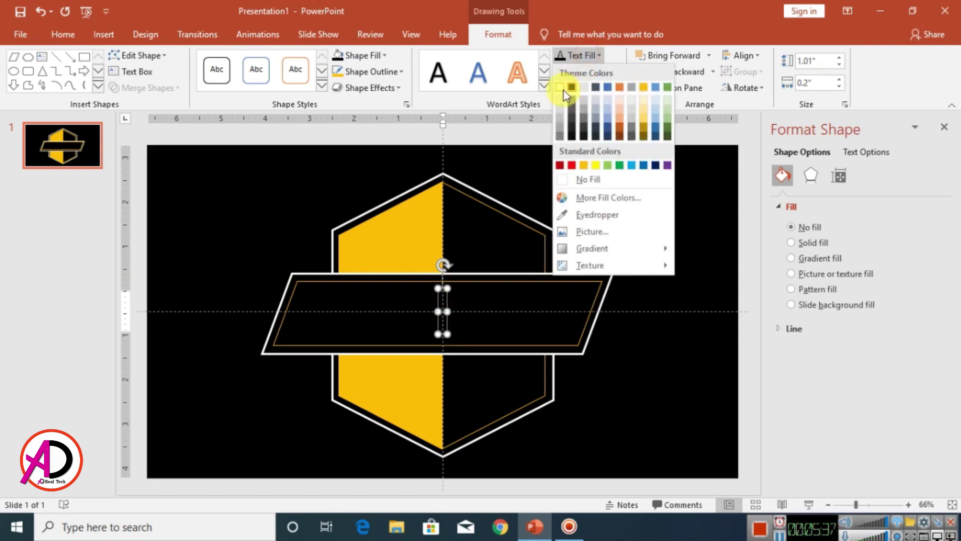
left_click(561, 89)
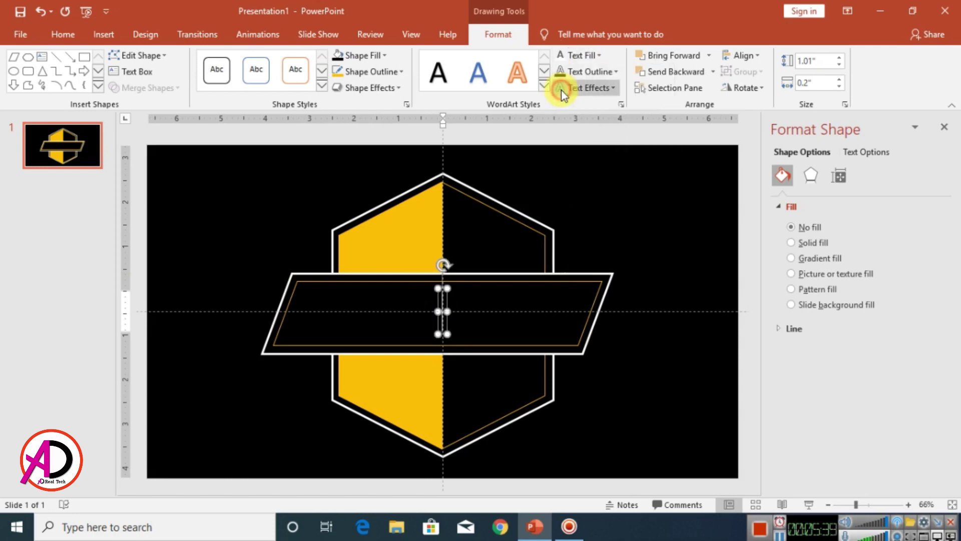